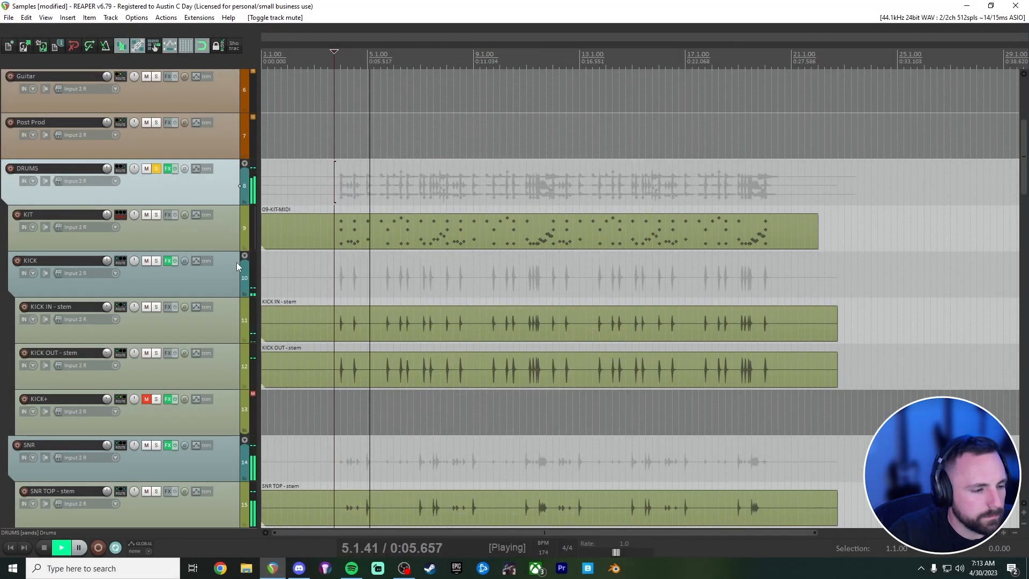
# Step: Unmute the KICK+ and SNR+ sample tracks and play the drums with the samples blended in
pyautogui.scroll(-1, 160, 245)
pyautogui.scroll(-1, 160, 245)
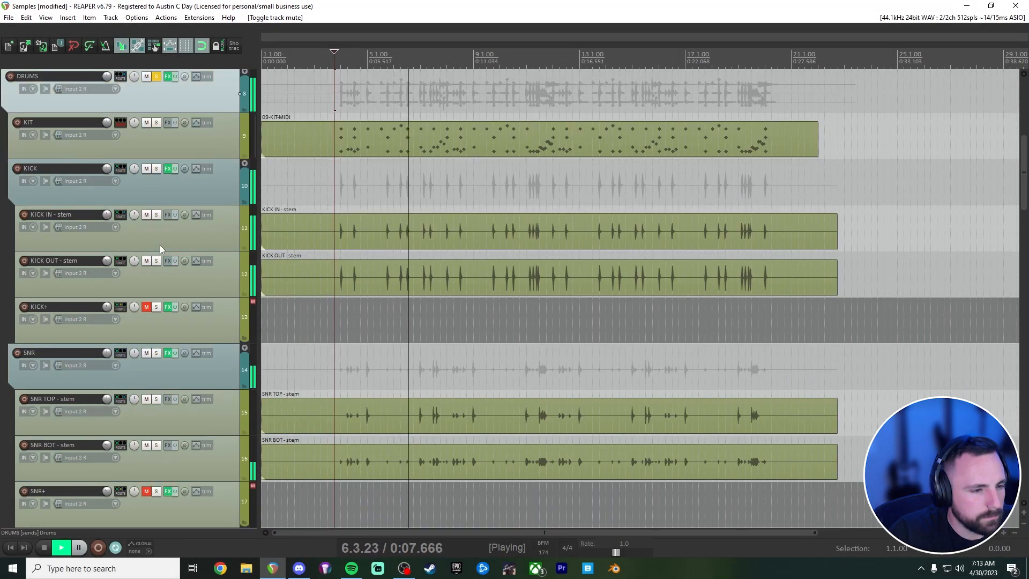
pyautogui.press('space')
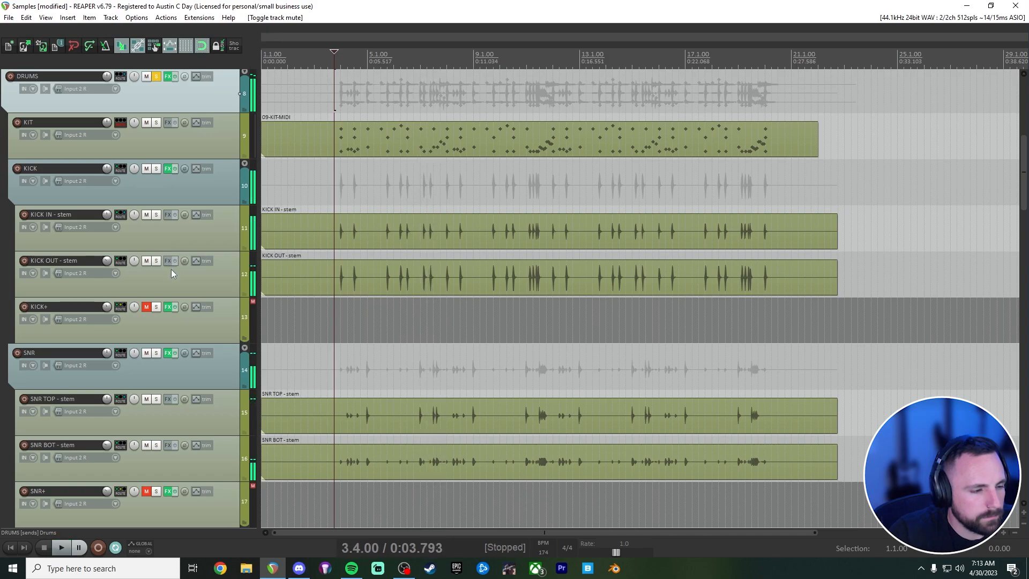
pyautogui.click(147, 307)
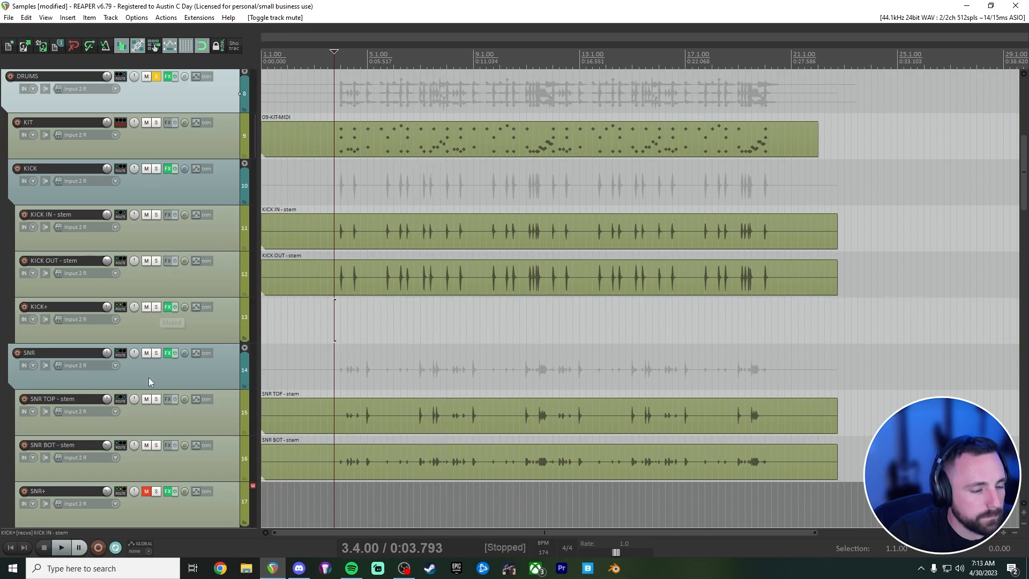
pyautogui.click(146, 491)
pyautogui.press('space')
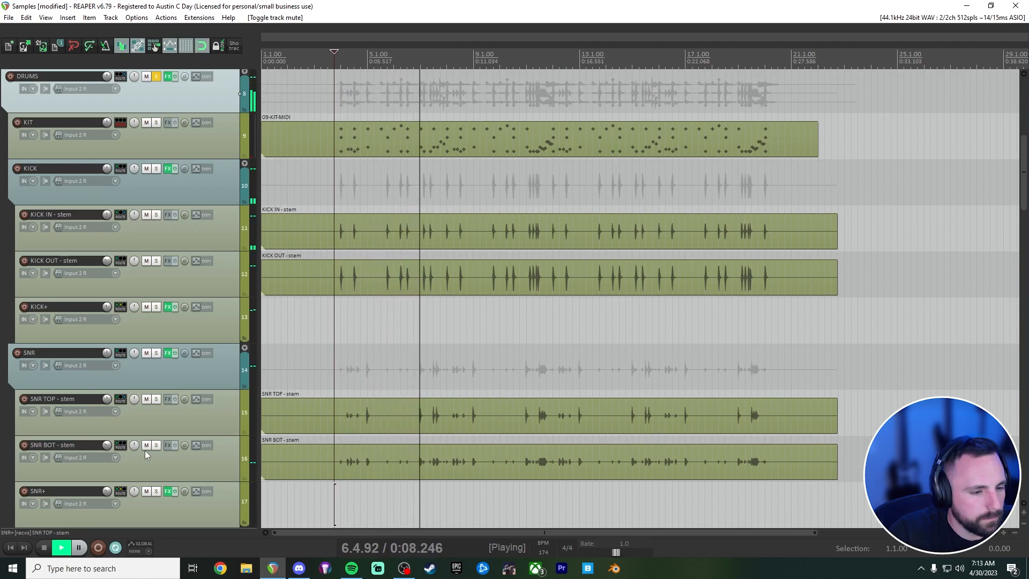
pyautogui.press('space')
# Step: Open the Trigger 2 plugin on the KICK+ track and examine its loaded kick samples
pyautogui.click(193, 199)
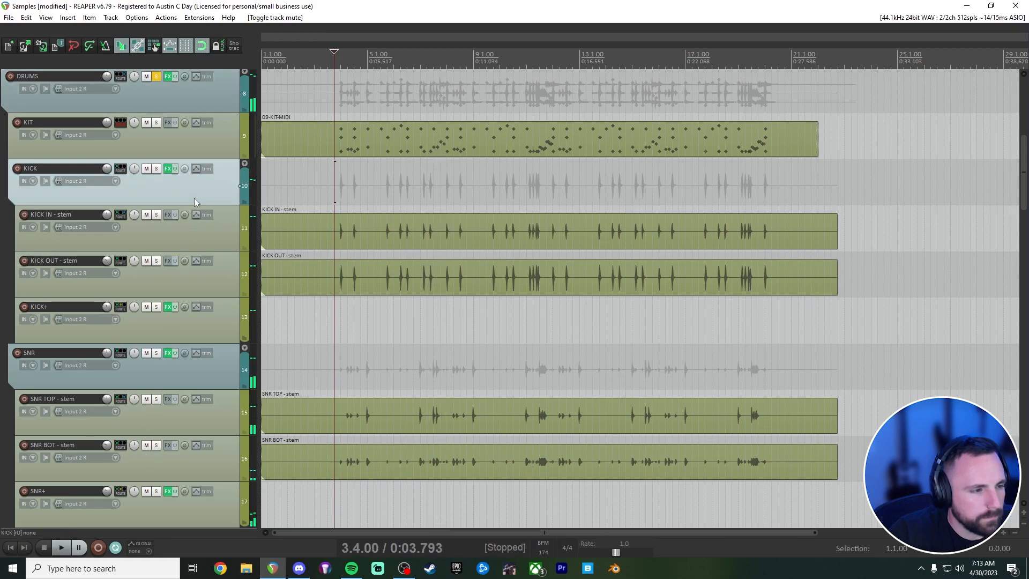
pyautogui.scroll(2, 176, 410)
pyautogui.click(175, 409)
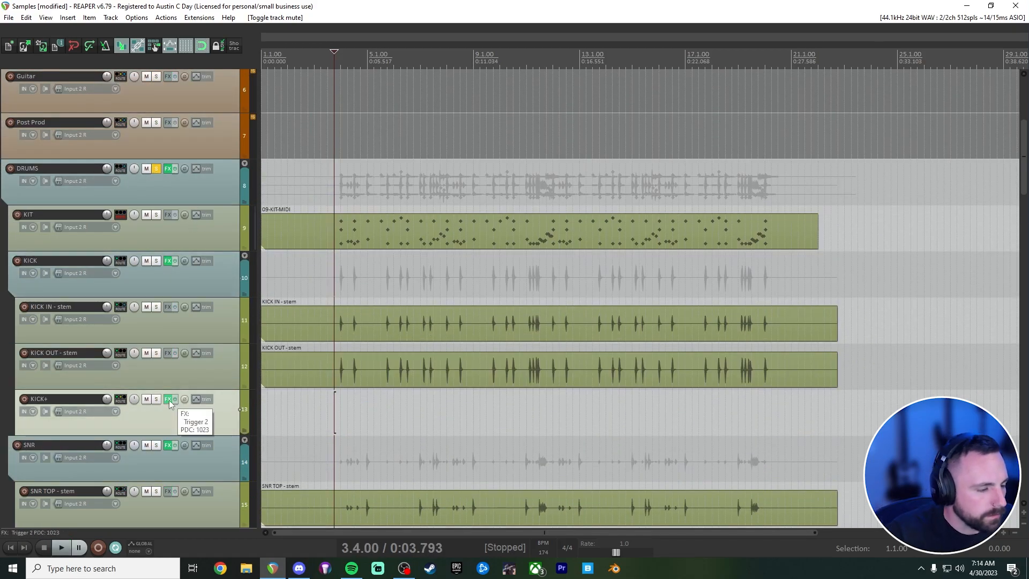
pyautogui.click(169, 402)
pyautogui.moveTo(557, 165); pyautogui.dragTo(574, 103)
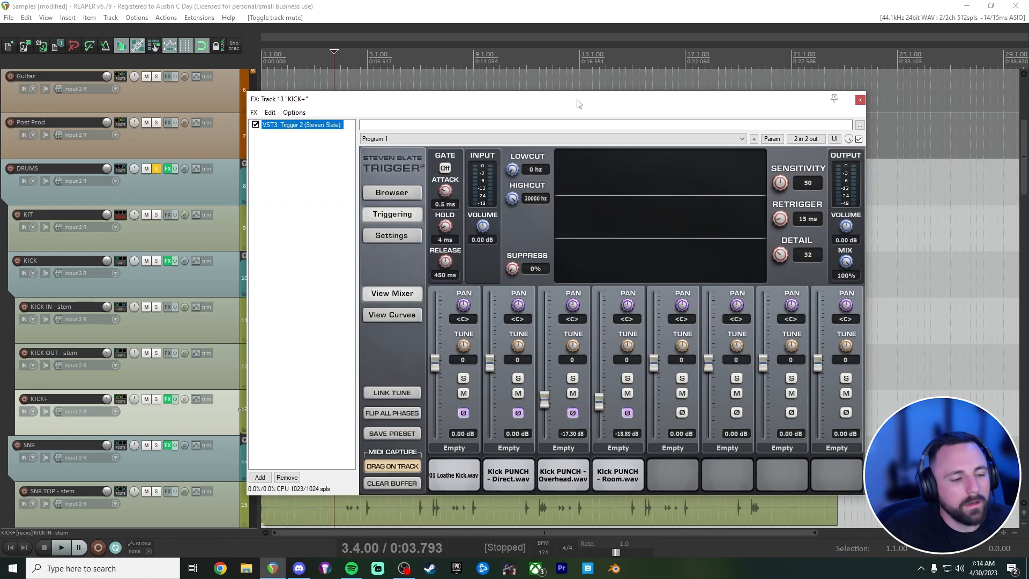
pyautogui.click(450, 475)
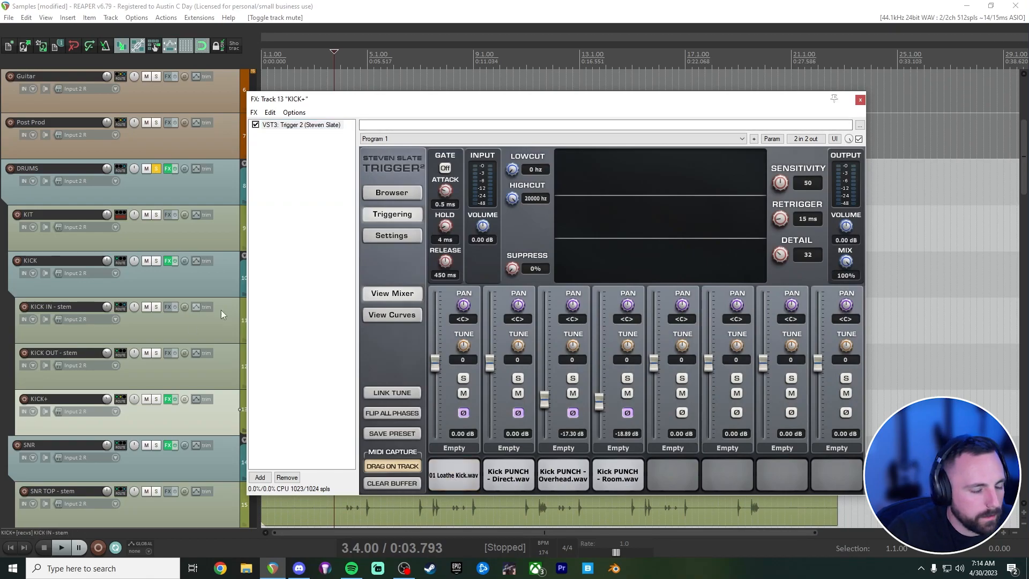
pyautogui.click(464, 477)
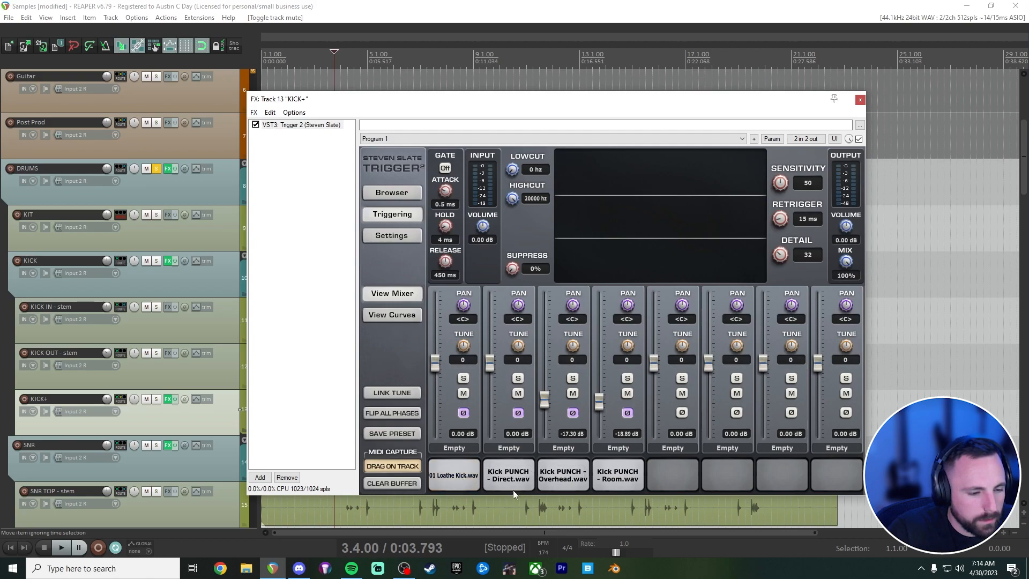
pyautogui.click(521, 477)
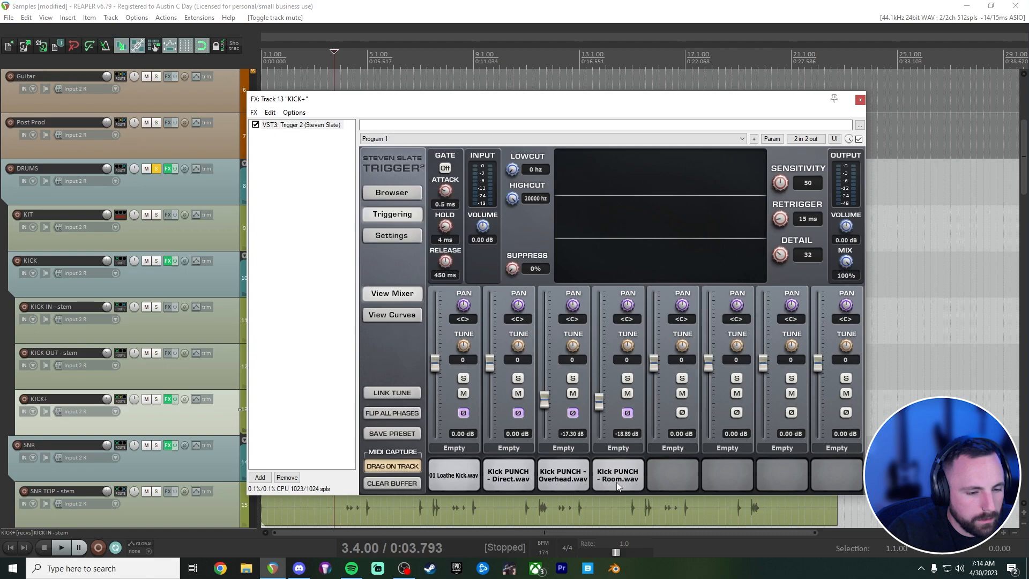
# Step: Play the drums to check how the kick triggers its samples, and close the plugin window
pyautogui.press('space')
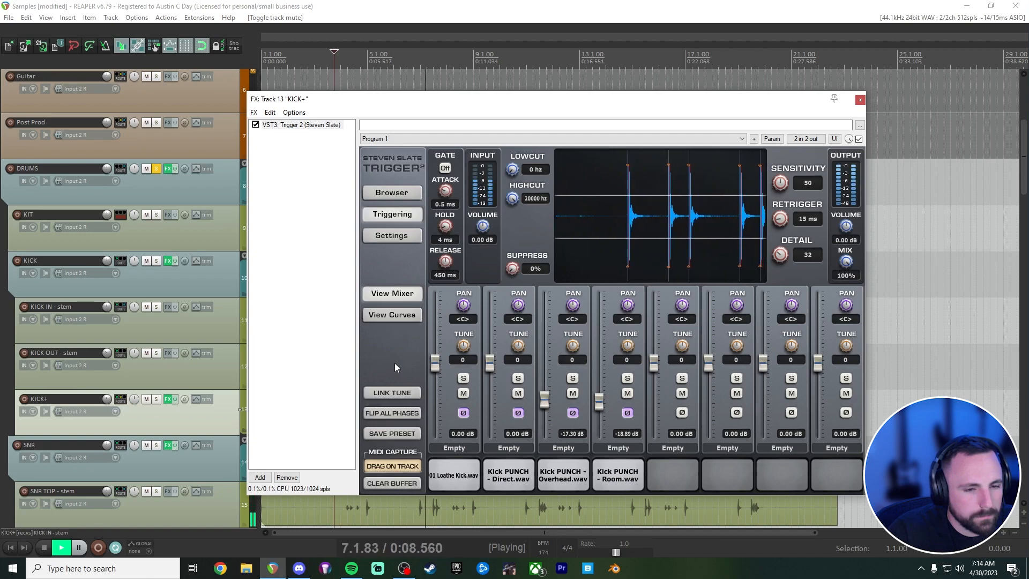
pyautogui.press('space')
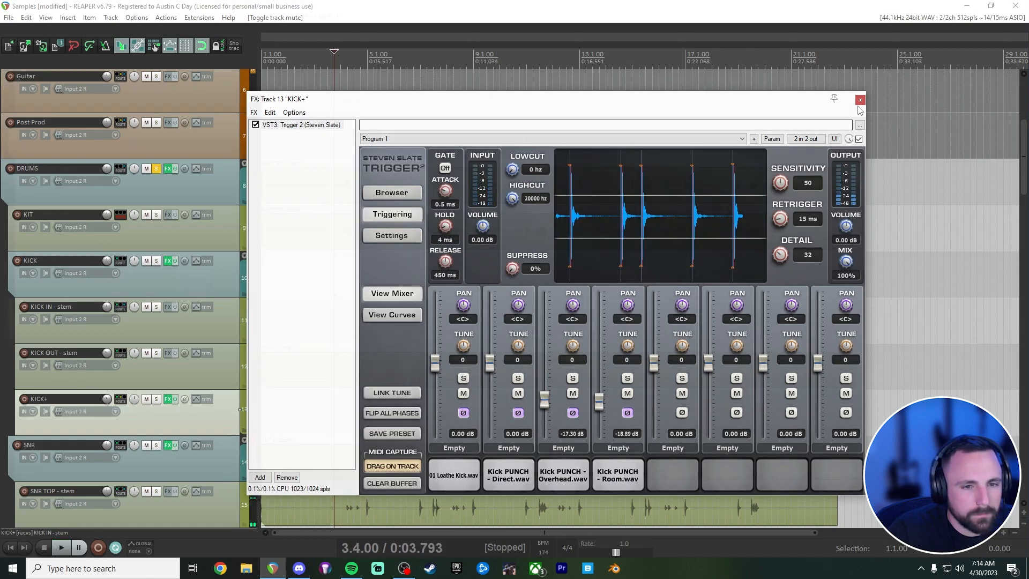
pyautogui.click(859, 99)
# Step: Solo the SNR folder with the SNR+ track muted and play the snare without samples
pyautogui.scroll(-5, 168, 260)
pyautogui.click(168, 261)
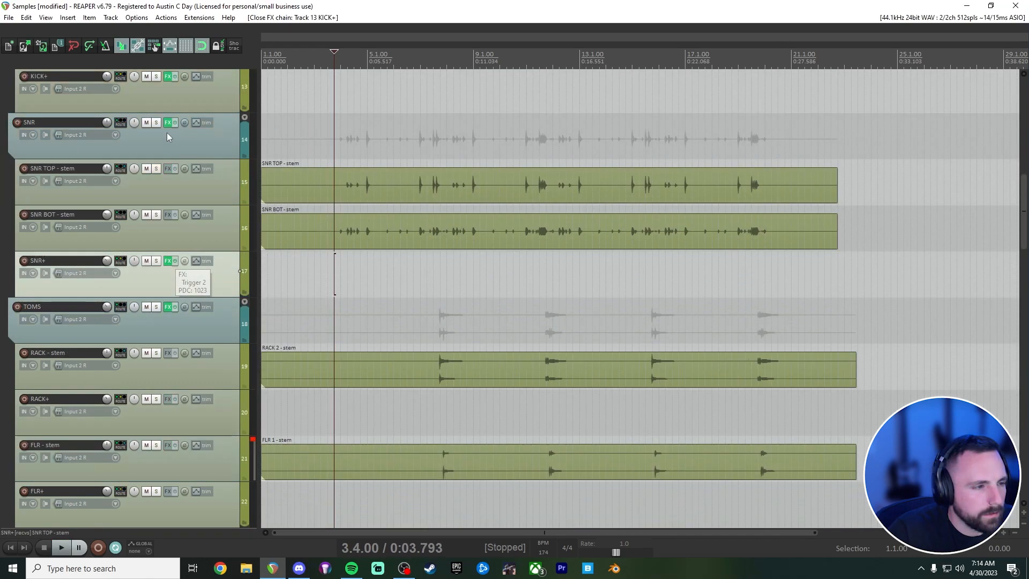
pyautogui.click(156, 123)
pyautogui.click(149, 261)
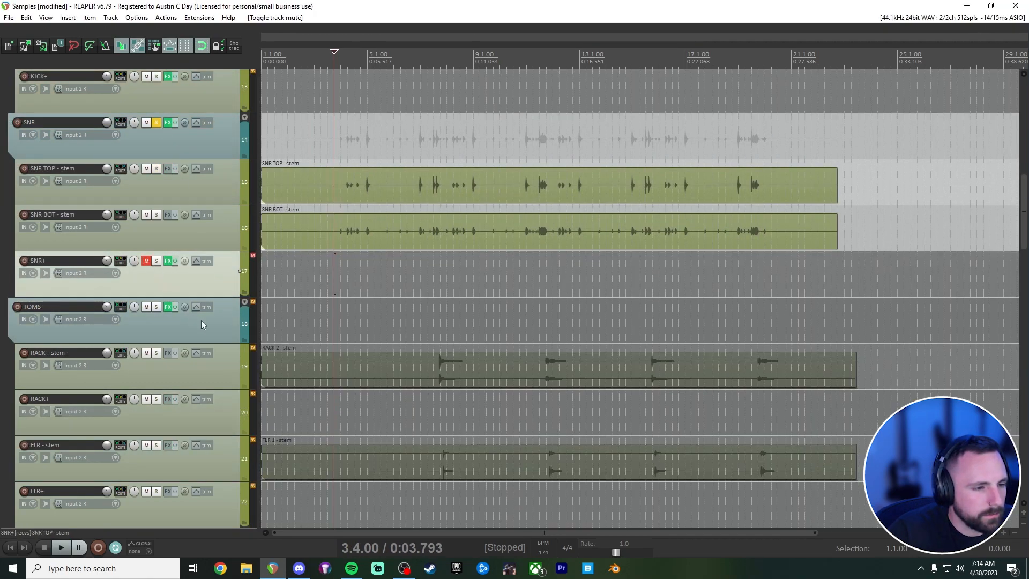
pyautogui.press('space')
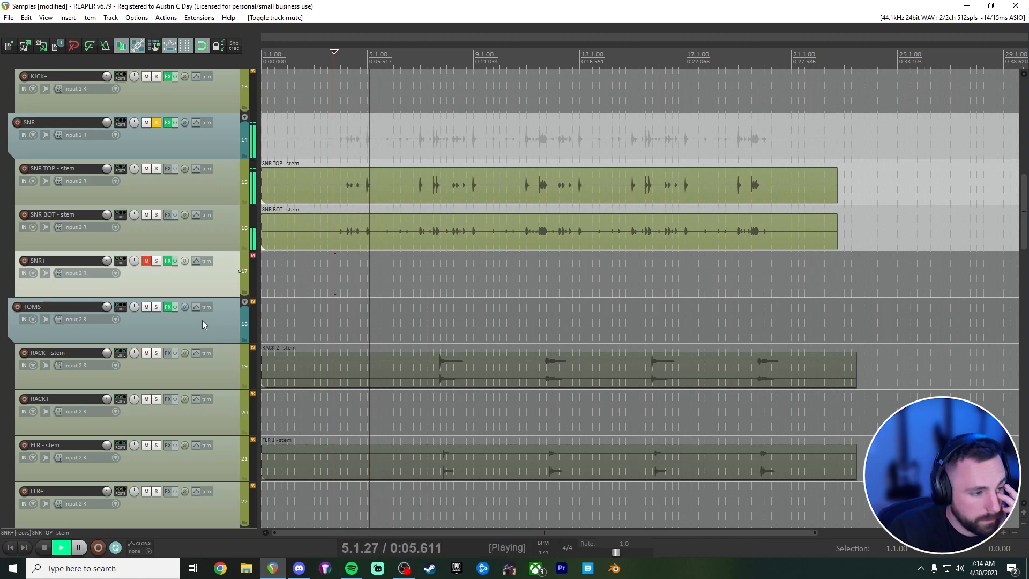
# Step: Open Trigger 2 on the SNR+ track, unmute the track and play the soloed snare with its samples
pyautogui.click(168, 261)
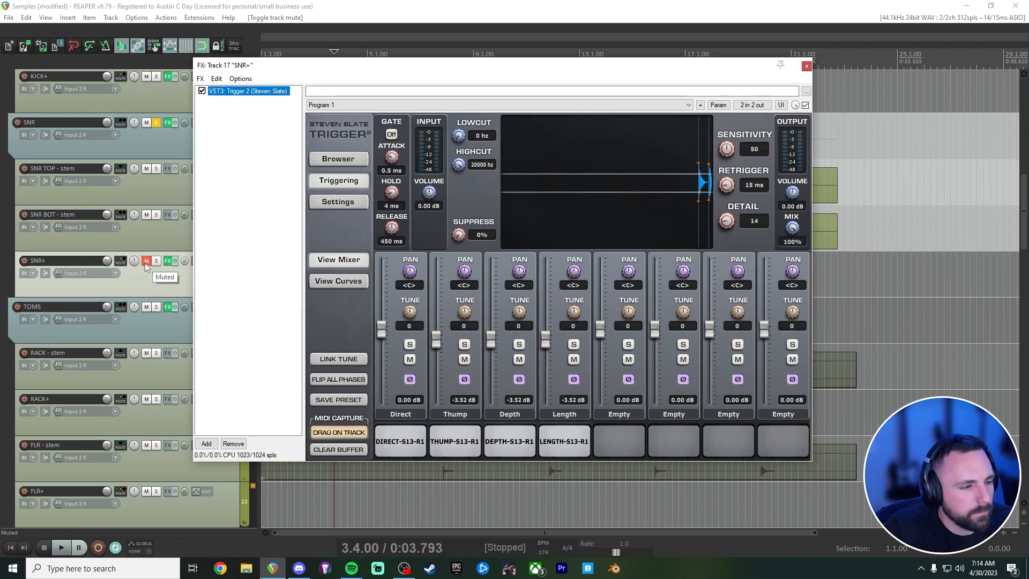
pyautogui.click(146, 261)
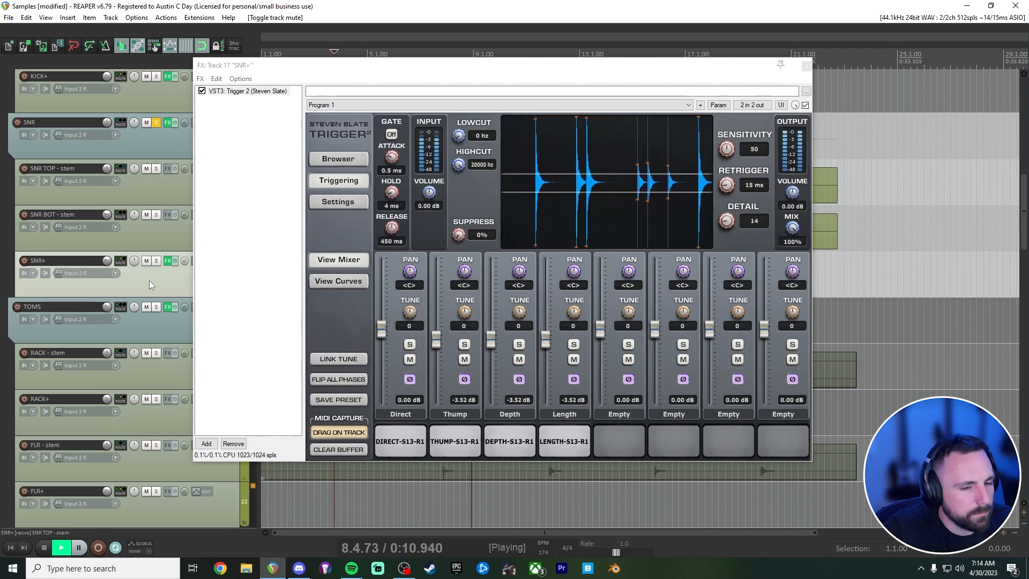
pyautogui.press('space')
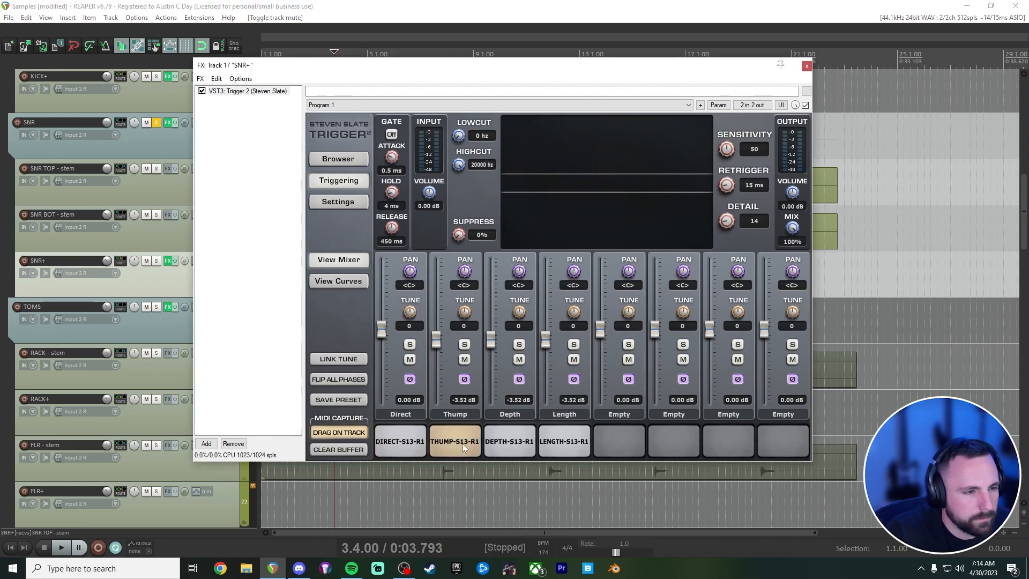
# Step: Review the Depth and Length snare samples in Trigger 2, close the plugin and unsolo the SNR folder
pyautogui.click(514, 450)
pyautogui.click(558, 450)
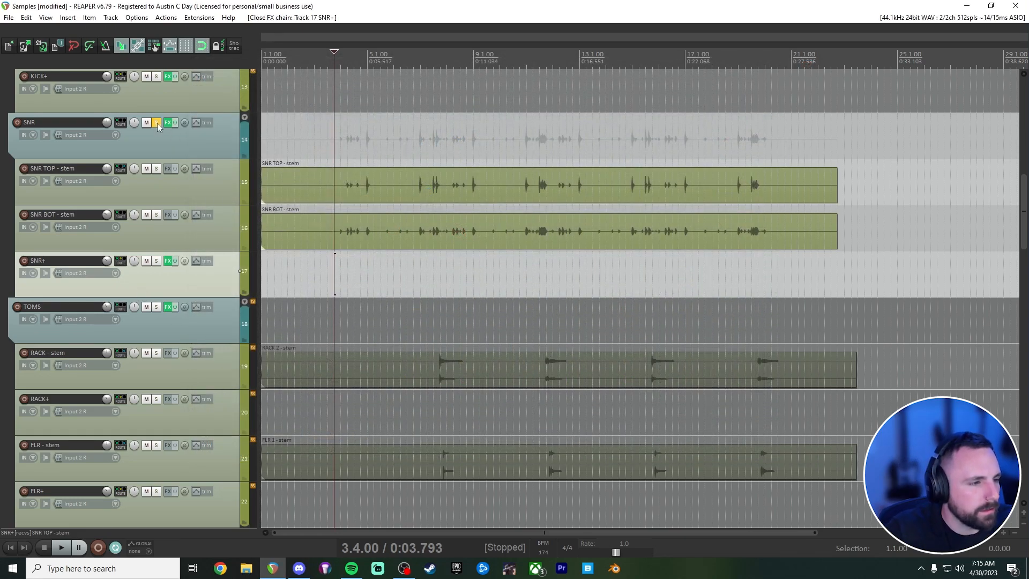
pyautogui.click(157, 123)
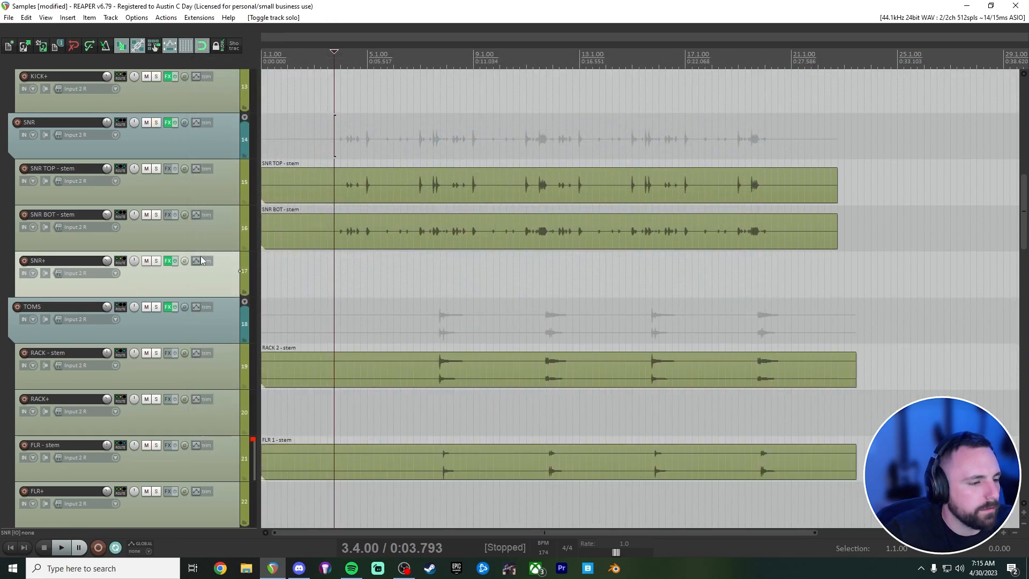
# Step: Examine the RACK and FLR tom stems alongside their RACK+ and FLR+ sample tracks
pyautogui.click(225, 375)
pyautogui.scroll(-1, 226, 374)
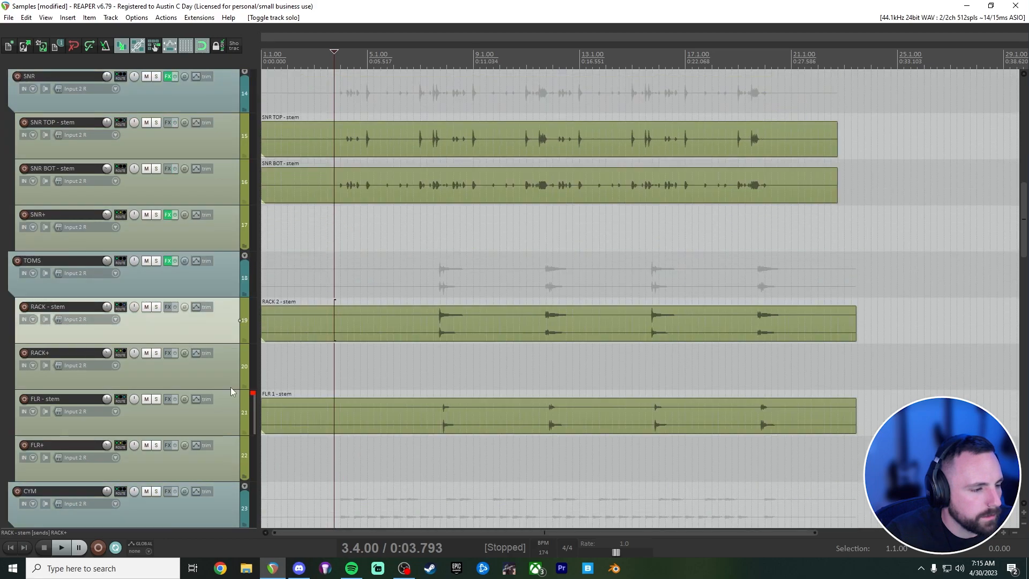
pyautogui.click(176, 365)
pyautogui.click(188, 464)
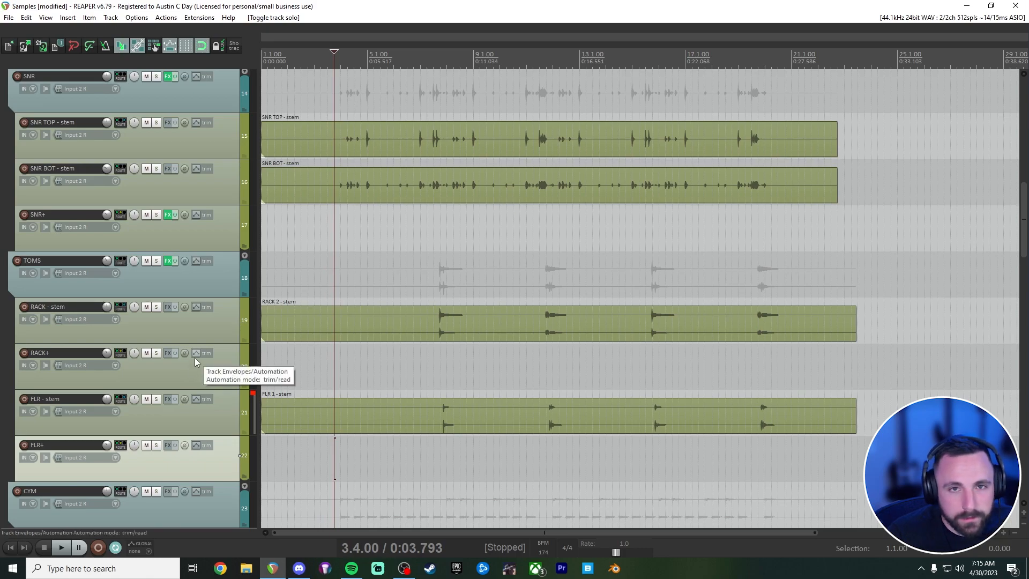
pyautogui.click(192, 377)
pyautogui.click(204, 332)
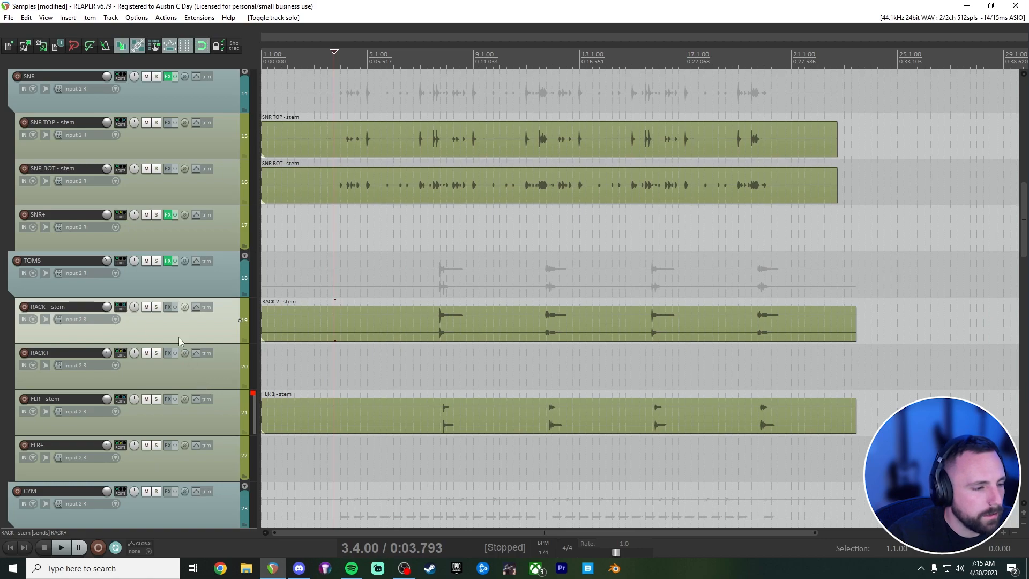
pyautogui.click(170, 375)
pyautogui.click(169, 470)
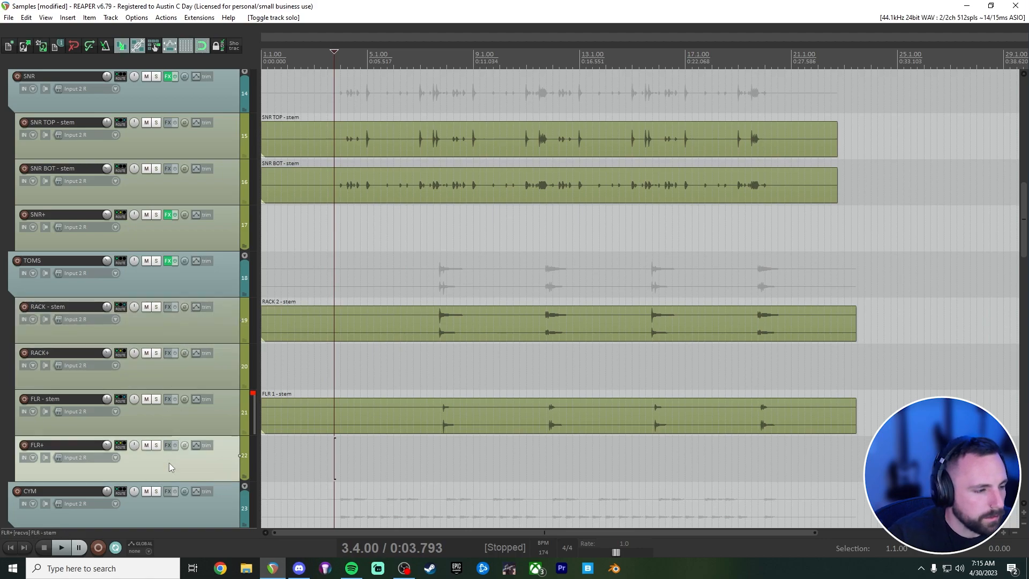
pyautogui.click(164, 337)
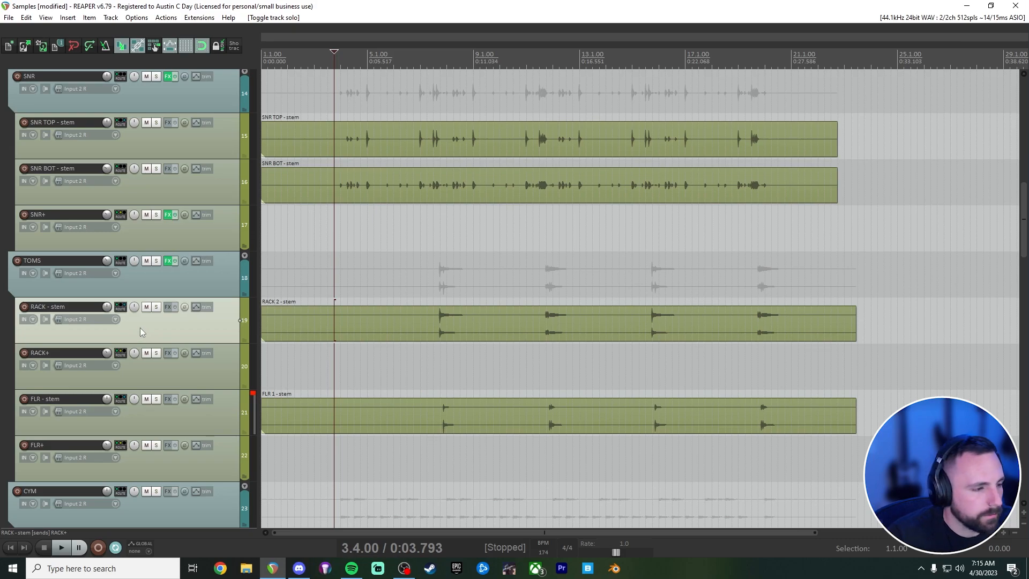
pyautogui.press('Down')
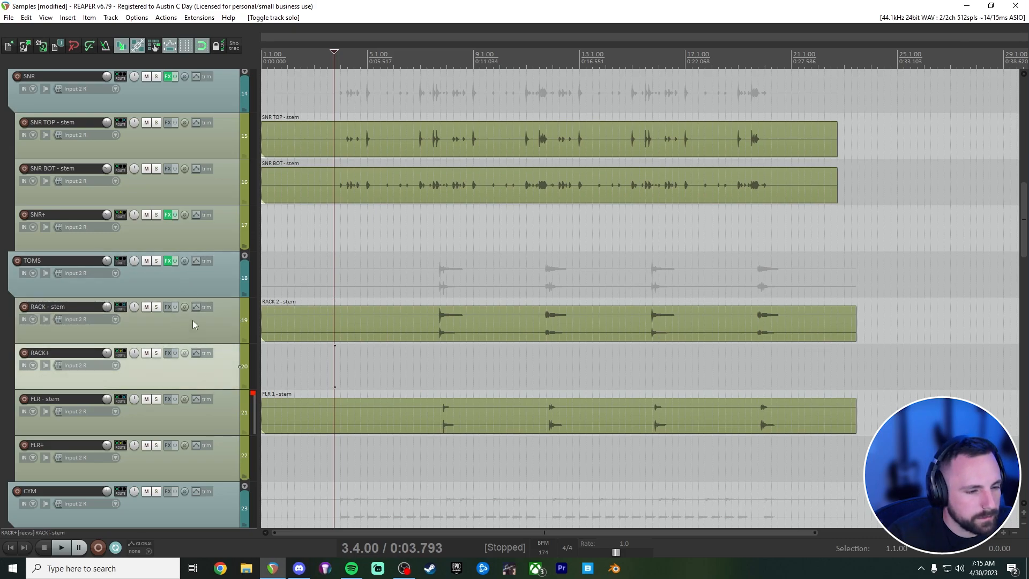
pyautogui.click(193, 325)
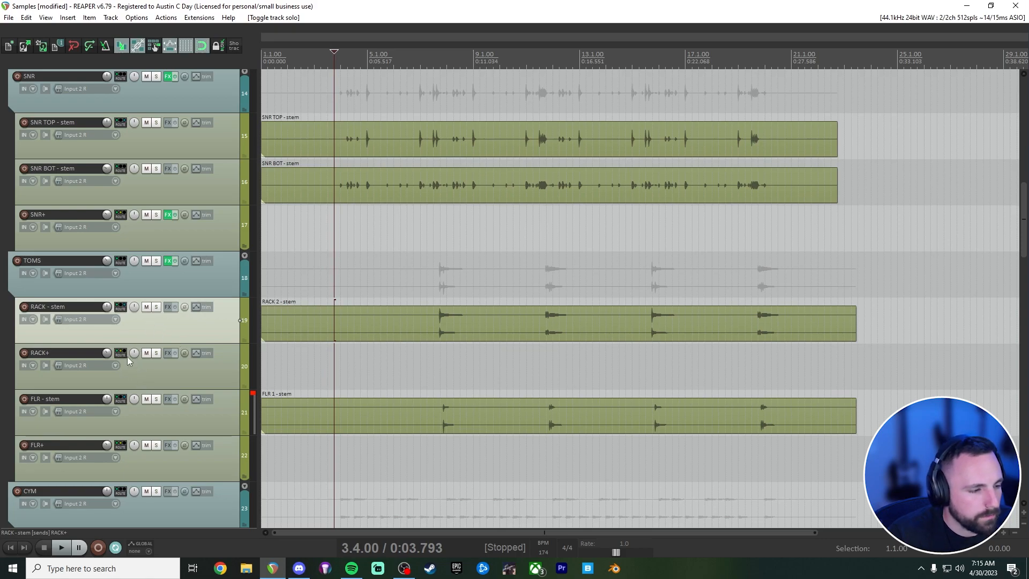
# Step: Add the Trigger 2 (Steven Slate) plugin from the Drums folder to the RACK+ track
pyautogui.click(142, 369)
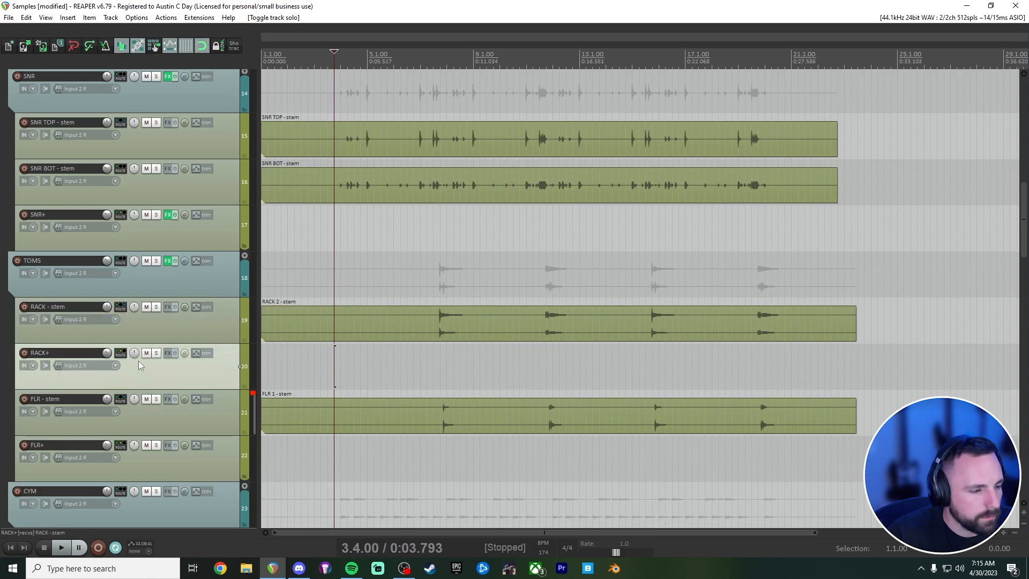
pyautogui.click(175, 354)
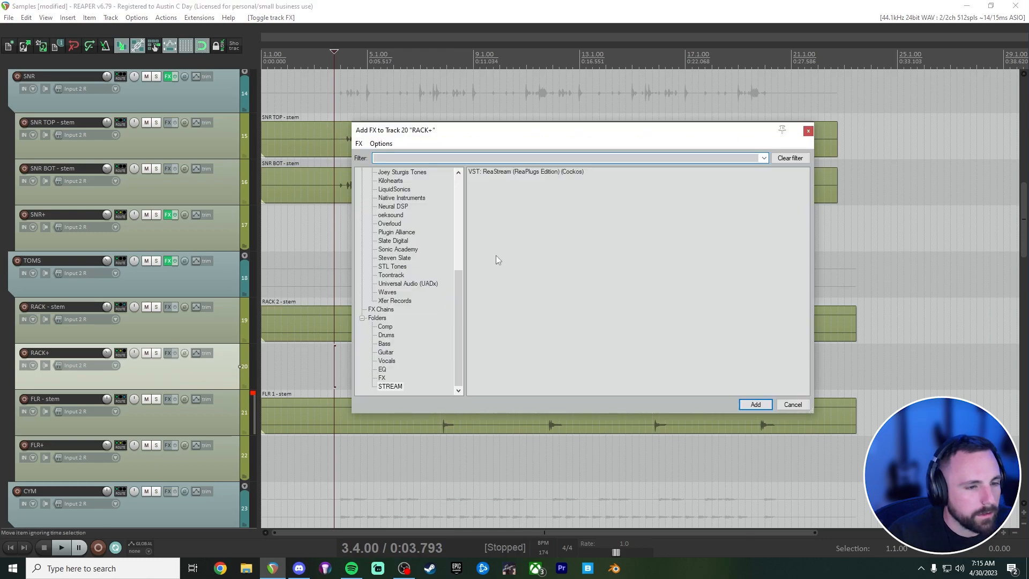
pyautogui.click(385, 345)
pyautogui.click(389, 334)
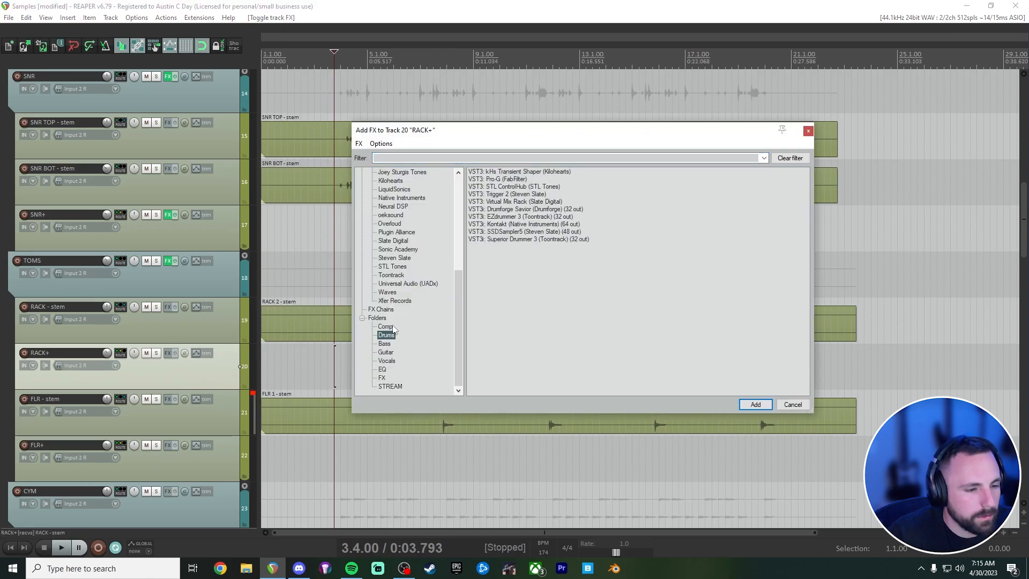
pyautogui.click(504, 194)
pyautogui.press('Return')
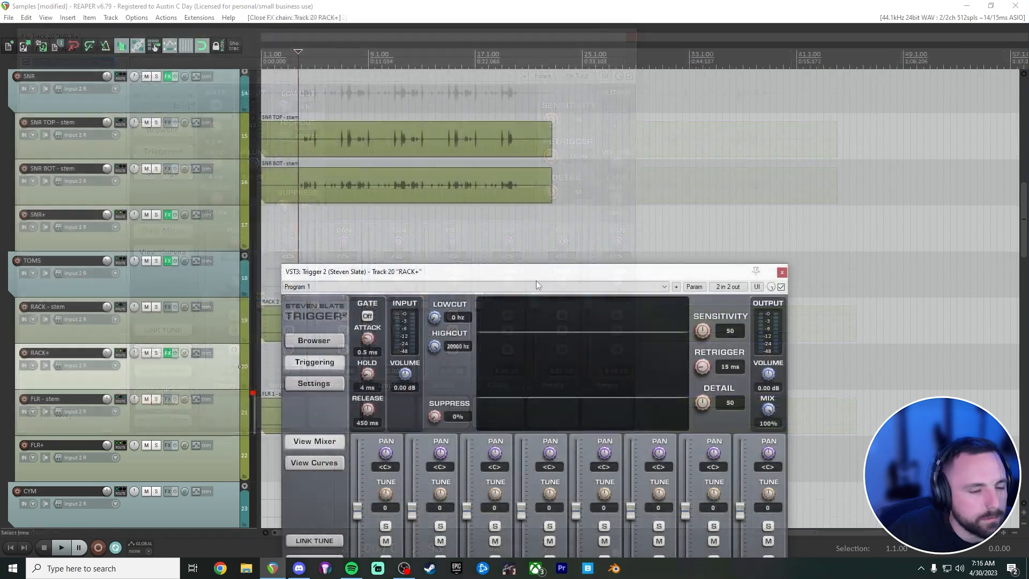
# Step: Play from 11.3.00 and make a time selection 1.2.00 long around the second group of rack tom hits
pyautogui.scroll(-2, 171, 275)
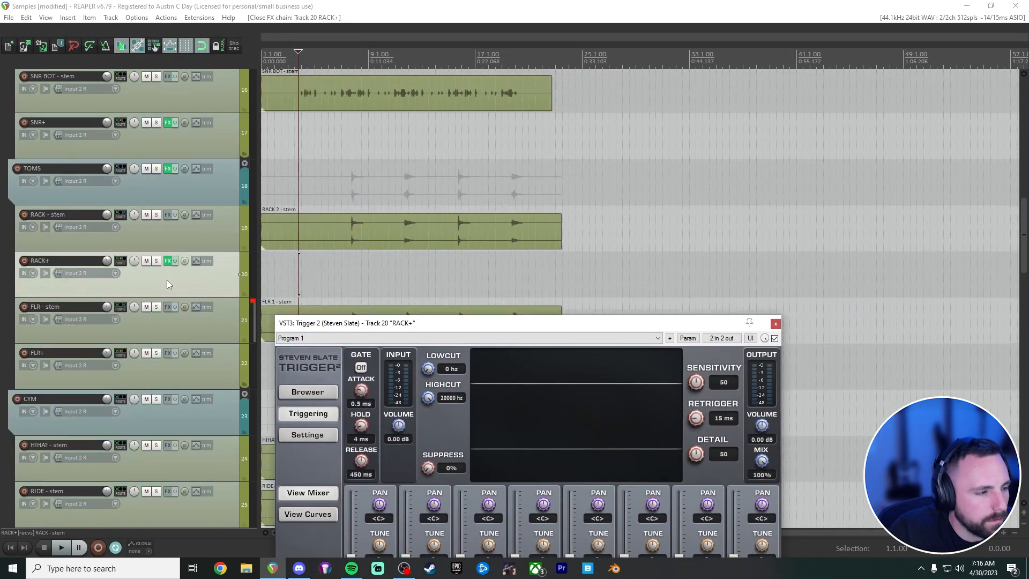
pyautogui.click(189, 240)
pyautogui.click(204, 286)
pyautogui.scroll(-1, 178, 276)
pyautogui.scroll(1, 179, 276)
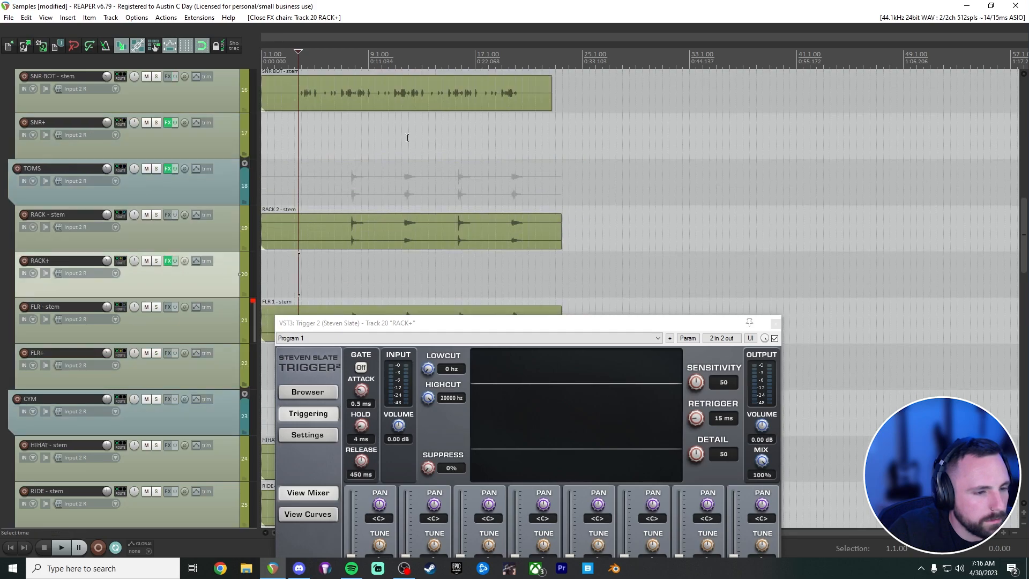
pyautogui.scroll(4, 407, 138)
pyautogui.click(813, 56)
pyautogui.press('space')
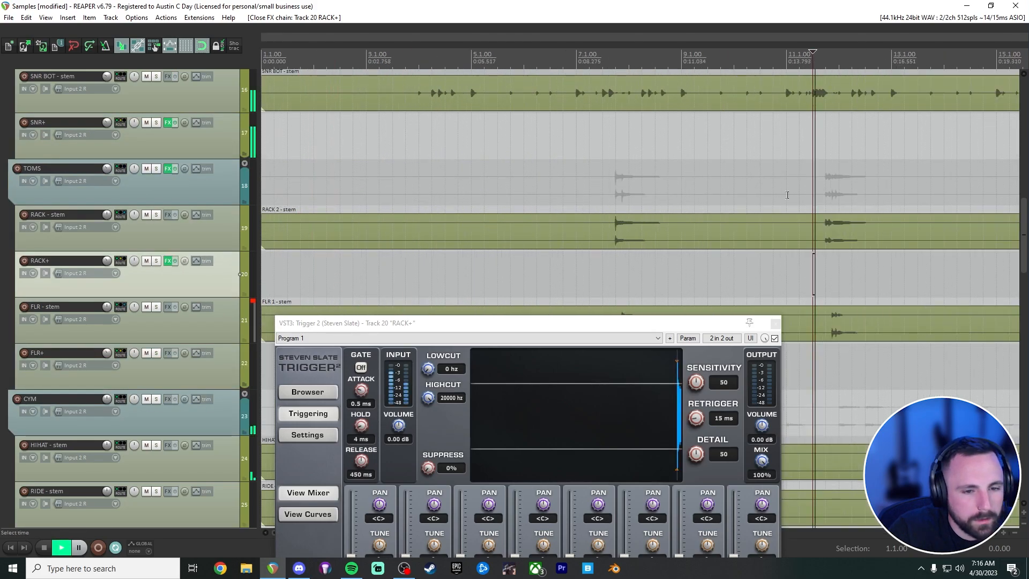
pyautogui.moveTo(813, 57); pyautogui.dragTo(889, 70)
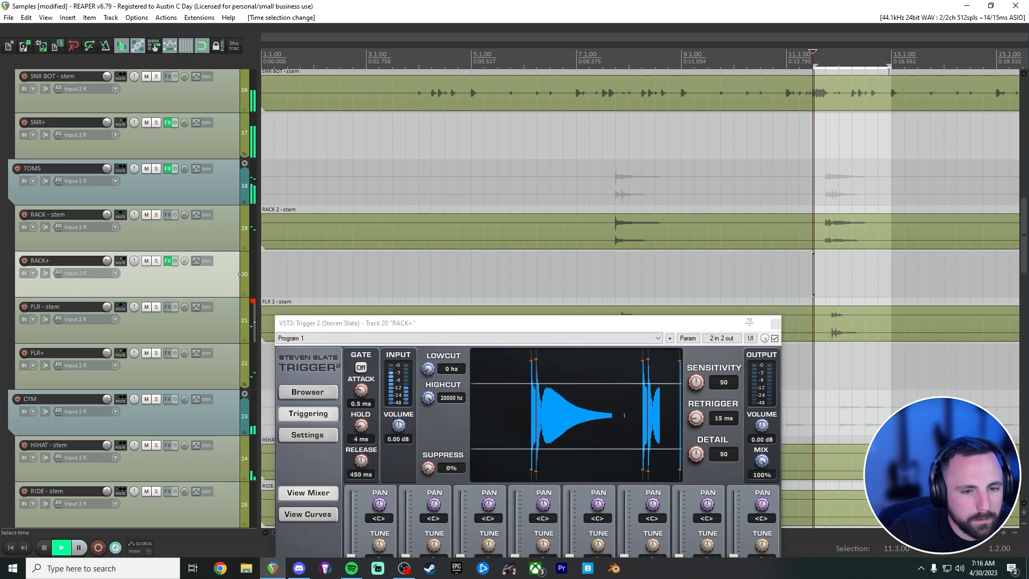
# Step: Stop playback, browse Trigger 2 to Drum Vault - Tom Arsenal, Room1-Wood, Tom Set 1, Tom 2, and turn sample audition on
pyautogui.moveTo(632, 330); pyautogui.dragTo(672, 176)
pyautogui.press('space')
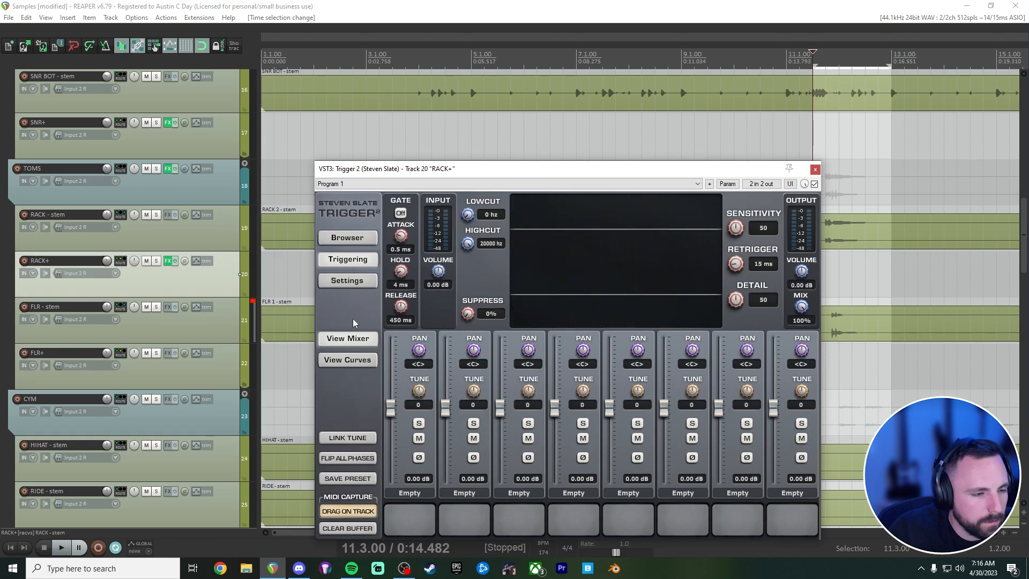
pyautogui.click(352, 239)
pyautogui.click(389, 210)
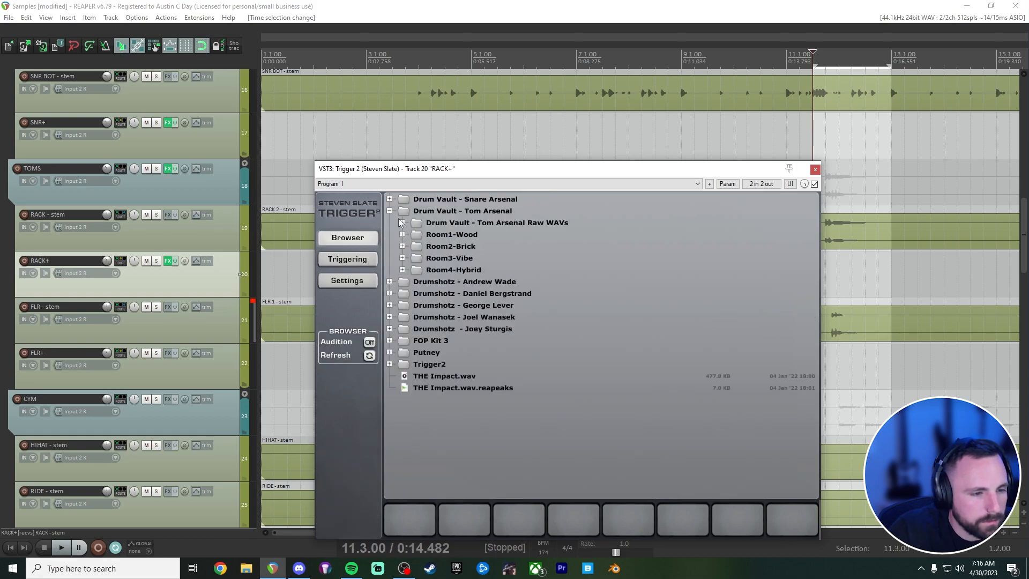
pyautogui.click(402, 234)
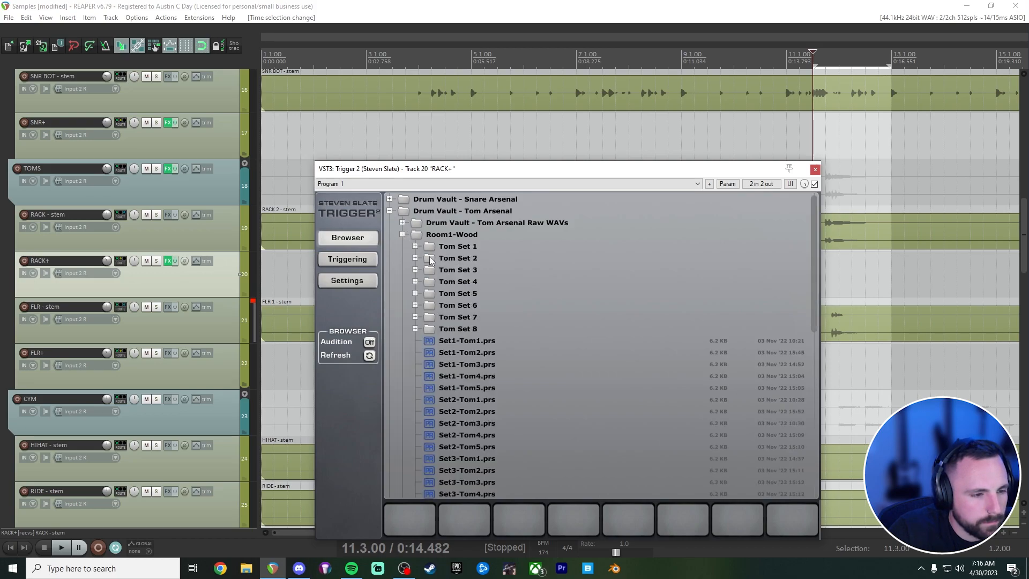
pyautogui.click(416, 247)
pyautogui.click(428, 258)
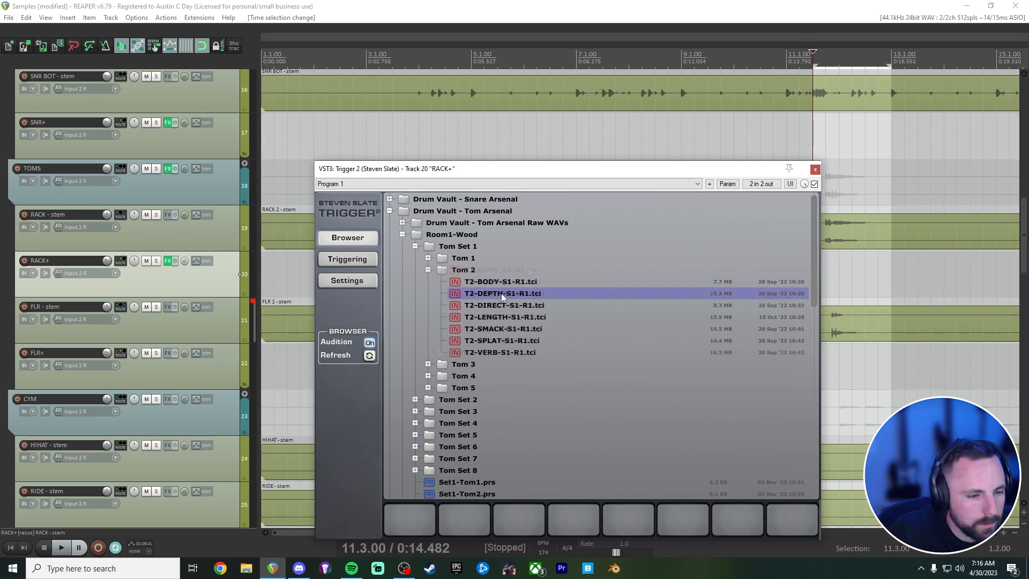
# Step: Audition the Tom 2 samples and load the DIRECT, BODY, SPLAT and VERB S1-R1 instruments into the first four slots
pyautogui.click(500, 293)
pyautogui.click(528, 305)
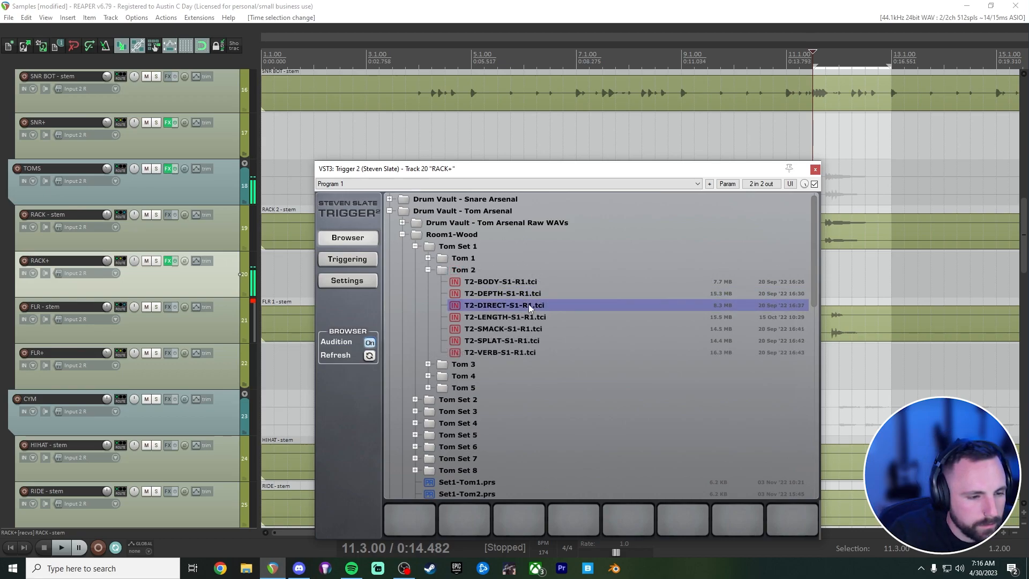
pyautogui.moveTo(493, 305); pyautogui.dragTo(422, 516)
pyautogui.click(500, 270)
pyautogui.moveTo(500, 236); pyautogui.dragTo(478, 527)
pyautogui.moveTo(502, 269); pyautogui.dragTo(519, 519)
pyautogui.click(497, 217)
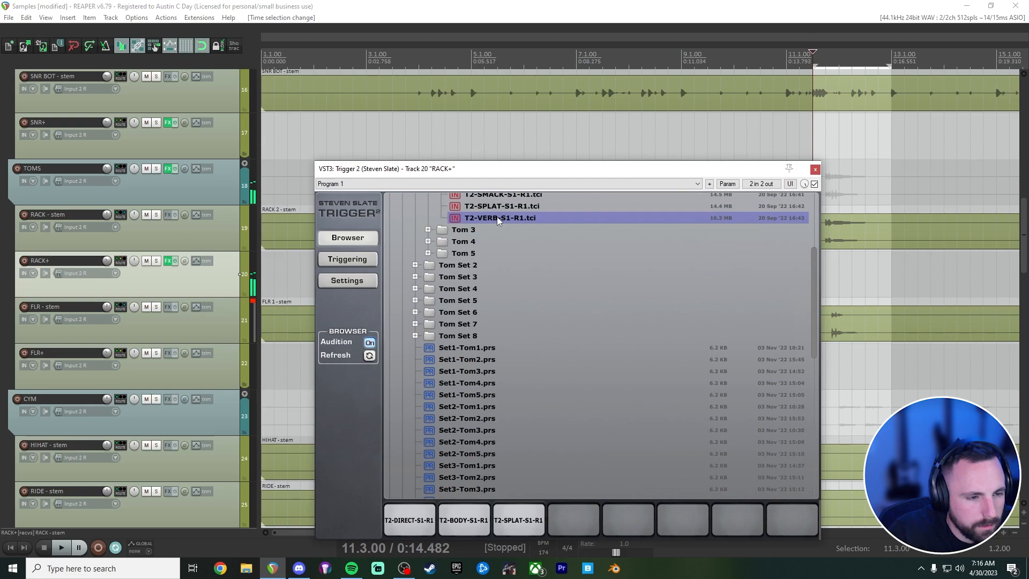
pyautogui.moveTo(499, 217); pyautogui.dragTo(572, 519)
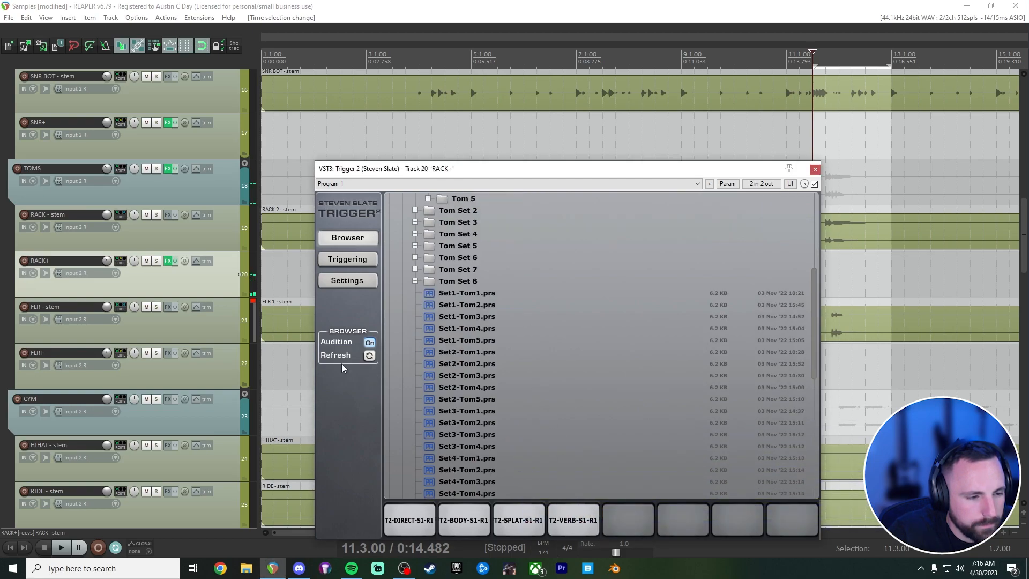
# Step: Load T2-SMACK-S1-R1 into the fifth slot and T2-DEPTH-S1-R1 into the sixth slot
pyautogui.scroll(3, 489, 383)
pyautogui.click(517, 327)
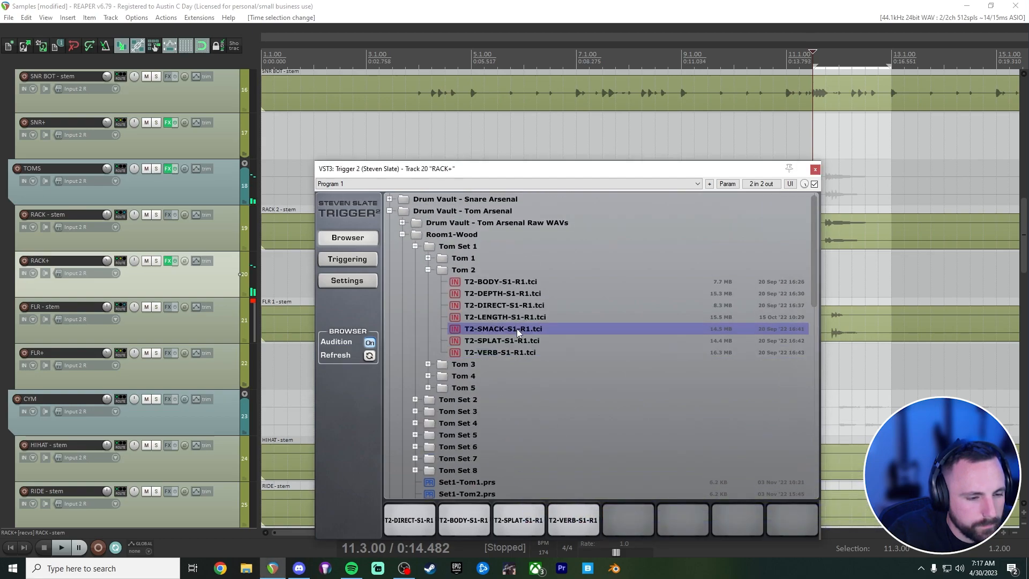
pyautogui.click(522, 336)
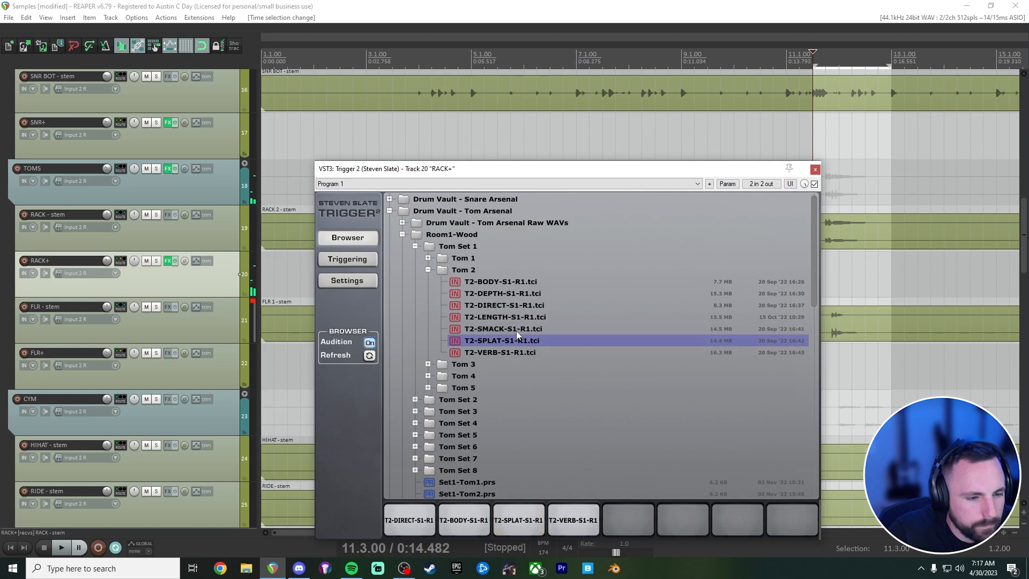
pyautogui.click(514, 330)
pyautogui.moveTo(512, 330); pyautogui.dragTo(632, 517)
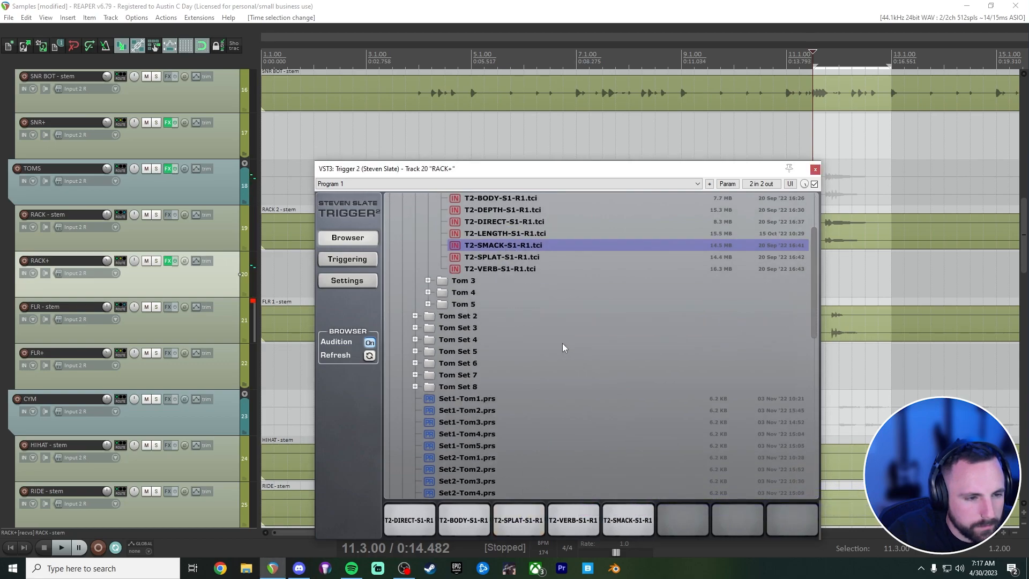
pyautogui.click(496, 210)
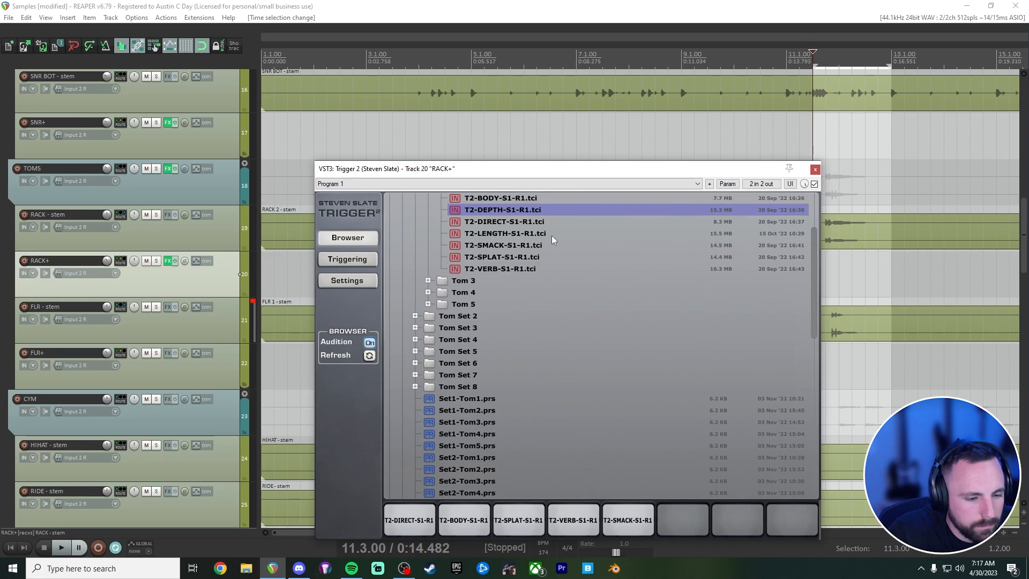
pyautogui.moveTo(512, 213); pyautogui.dragTo(688, 522)
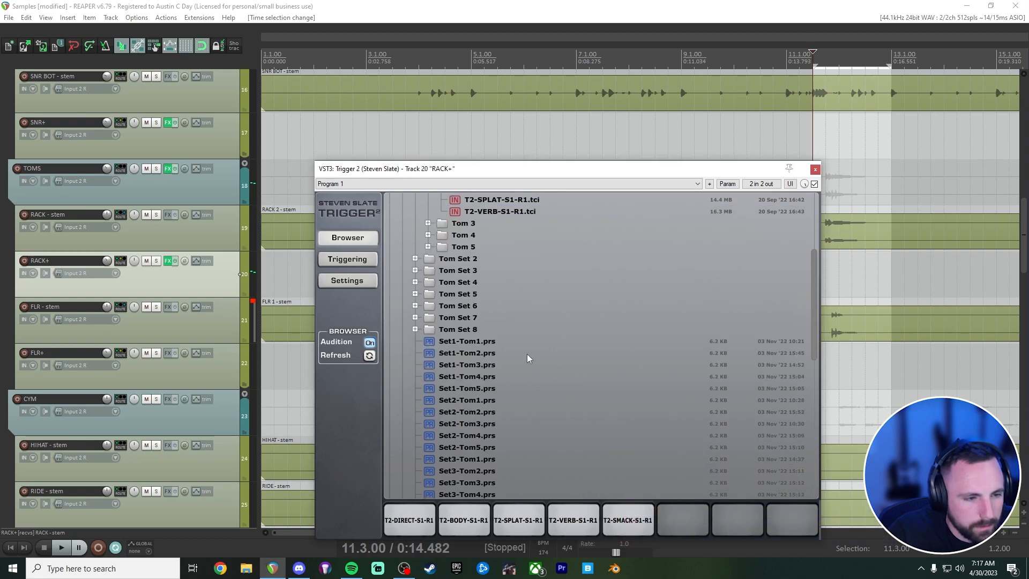
# Step: Audition the Tom 2 samples again and load T2-LENGTH-S1-R1 into the seventh slot
pyautogui.scroll(4, 654, 470)
pyautogui.click(516, 253)
pyautogui.click(520, 264)
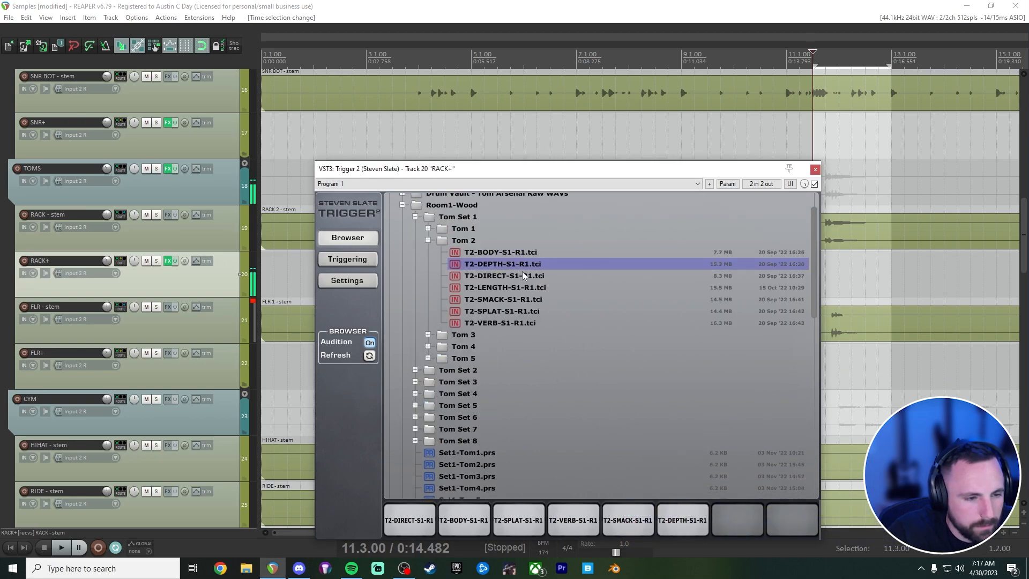
pyautogui.click(522, 273)
pyautogui.click(525, 287)
pyautogui.click(526, 299)
pyautogui.click(527, 310)
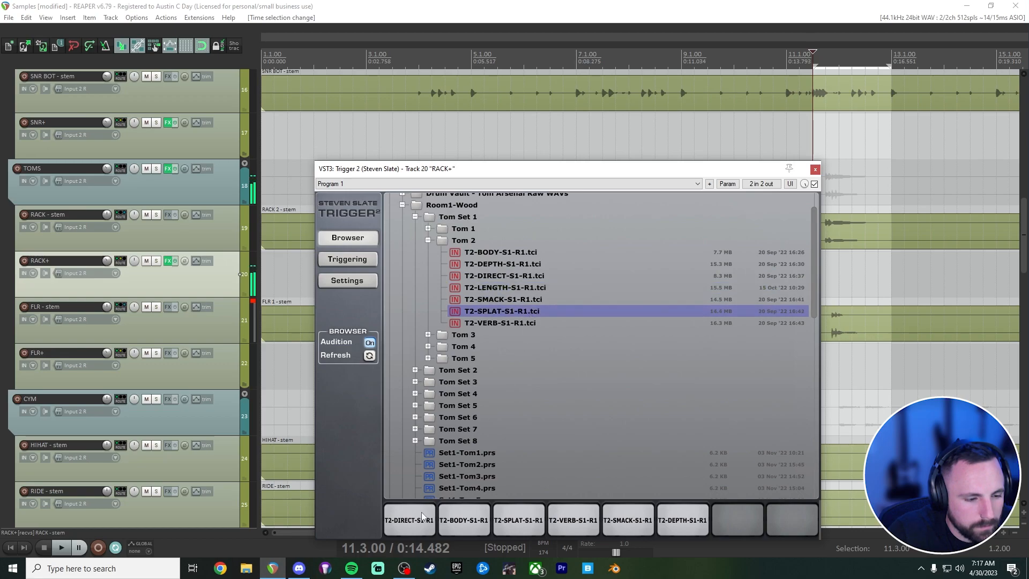
pyautogui.click(641, 518)
pyautogui.click(687, 526)
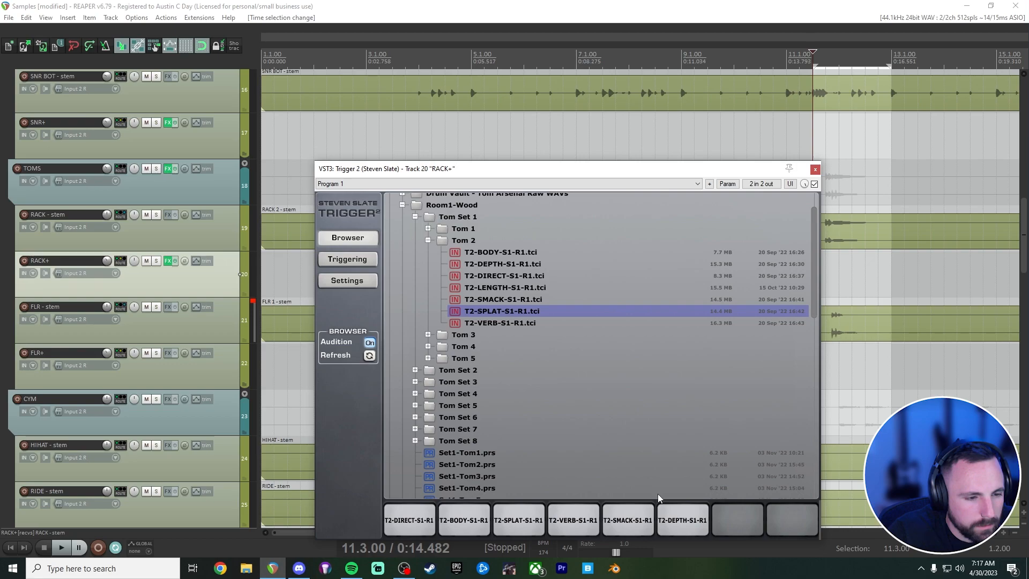
pyautogui.click(512, 289)
pyautogui.moveTo(501, 288); pyautogui.dragTo(738, 516)
pyautogui.moveTo(738, 515); pyautogui.dragTo(739, 518)
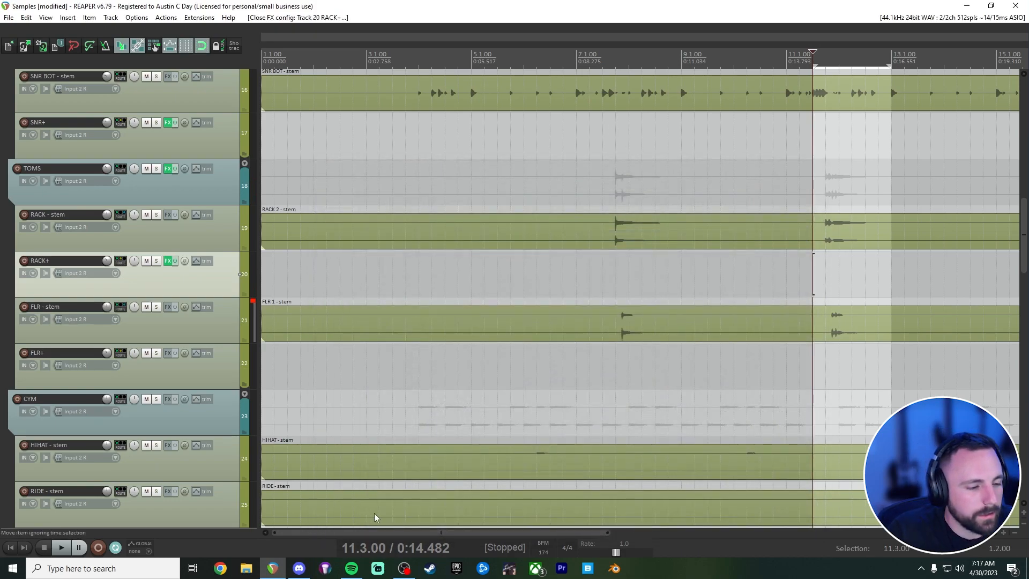
# Step: Play the rack tom section from 11.3.00 and shorten the time selection to 1.1.00
pyautogui.moveTo(491, 532); pyautogui.dragTo(618, 545)
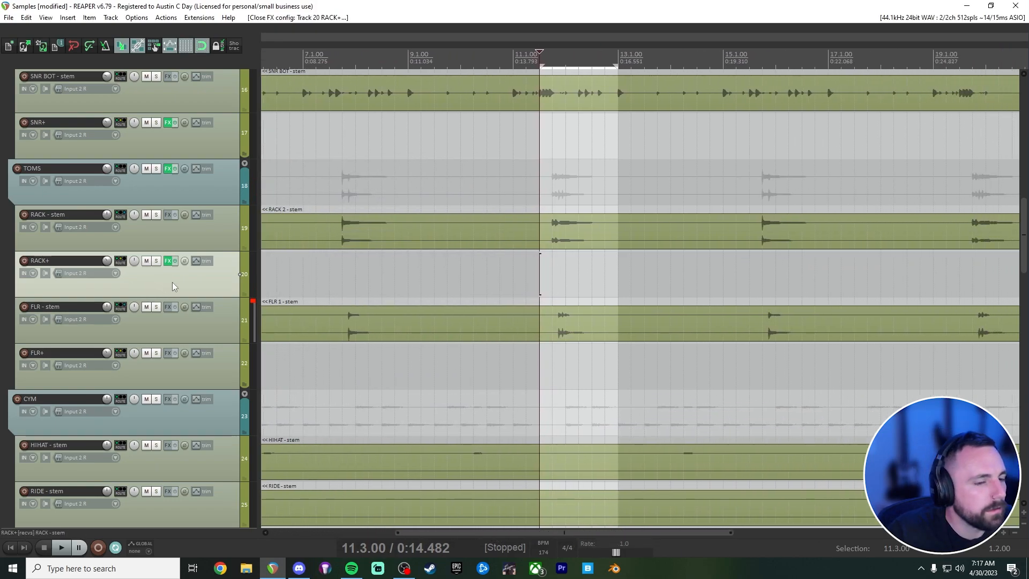
pyautogui.press('space')
pyautogui.press('space')
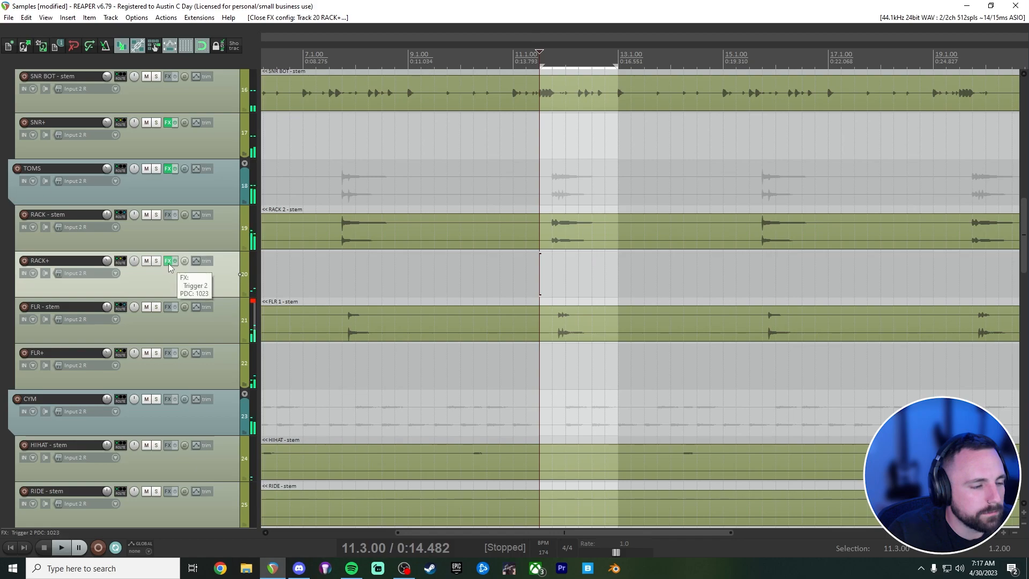
pyautogui.press('space')
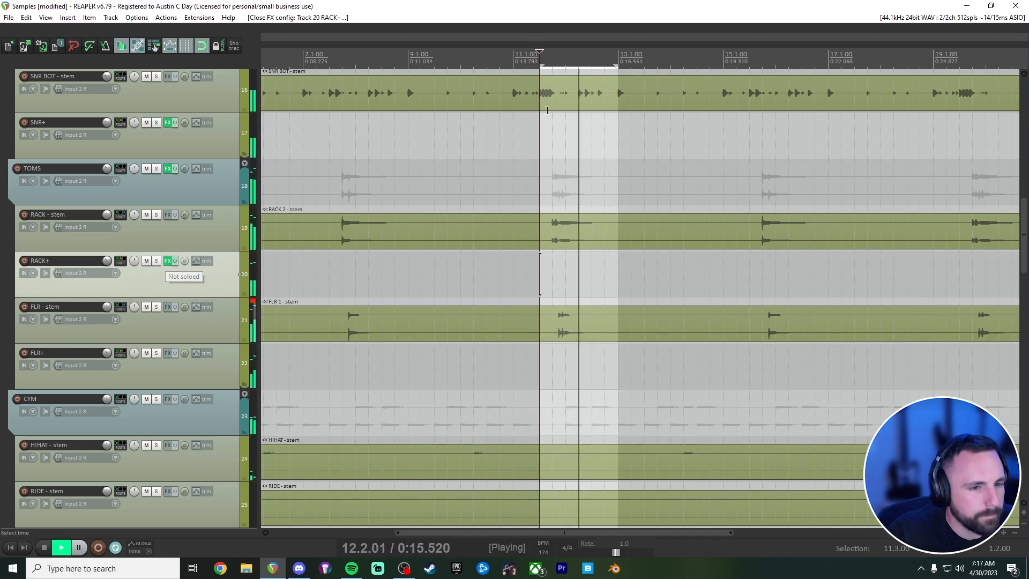
pyautogui.moveTo(617, 81); pyautogui.dragTo(604, 80)
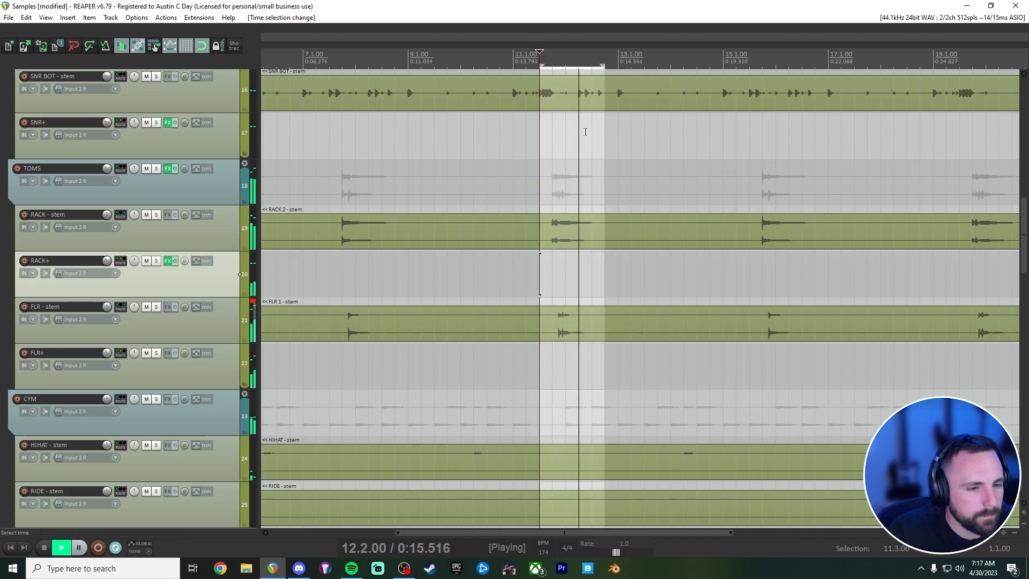
# Step: Balance the RACK+ samples in Trigger 2: VERB -6.40, SMACK -3.33, SPLAT -4.30, BODY -4.10, DEPTH -4.91, LENGTH -7.78 dB, and play the result
pyautogui.click(166, 262)
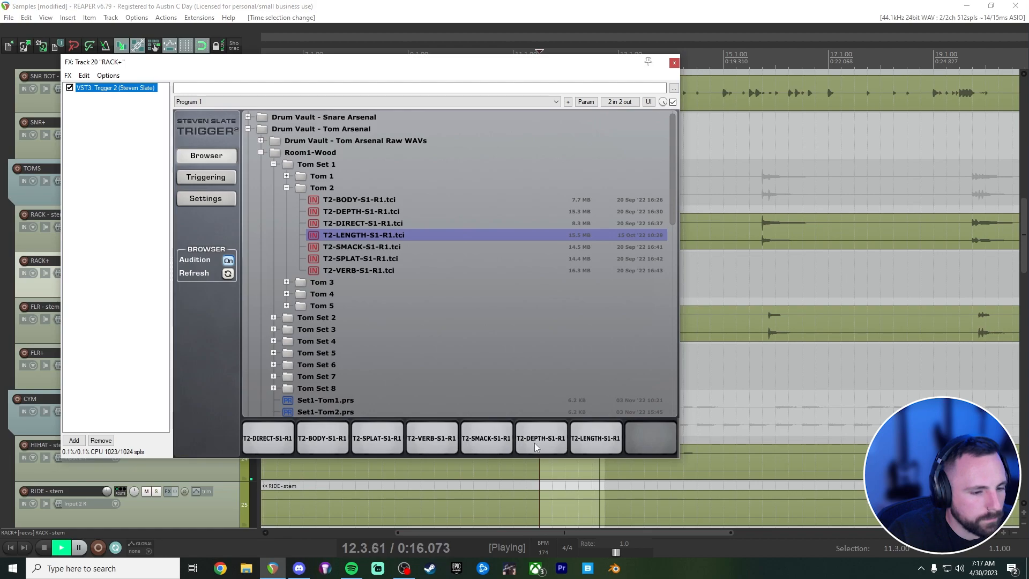
pyautogui.click(206, 177)
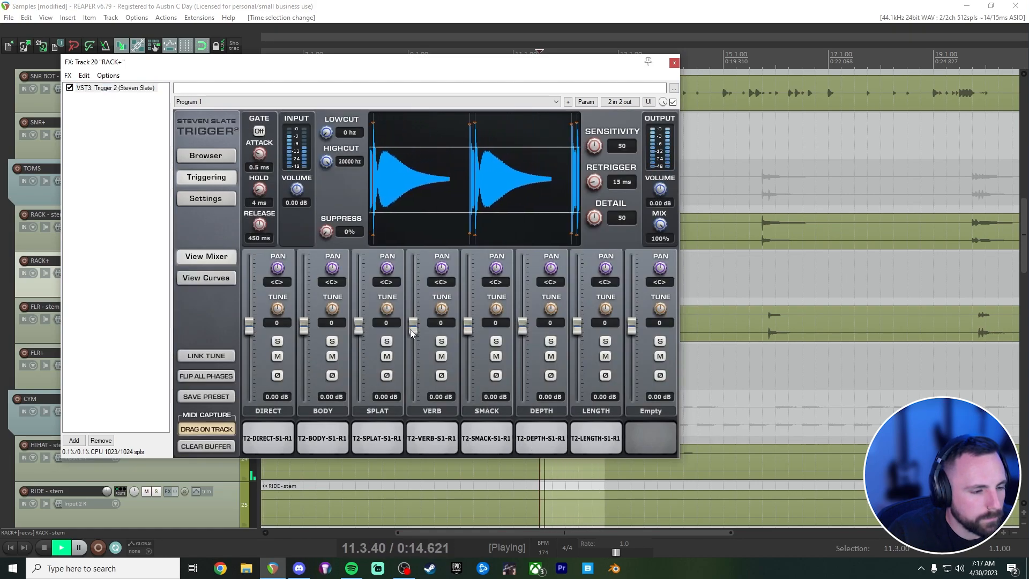
pyautogui.press('space')
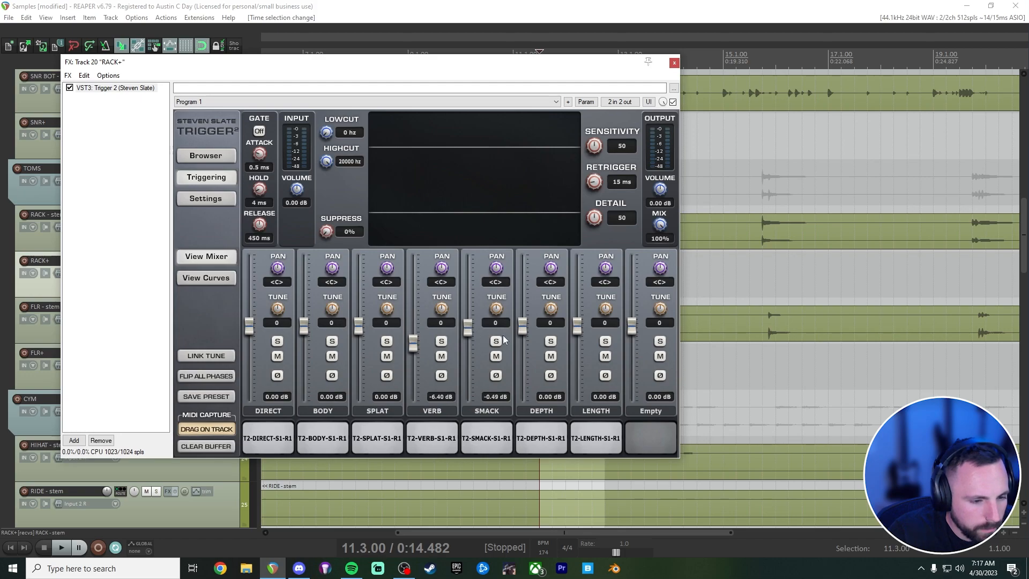
pyautogui.moveTo(467, 327); pyautogui.dragTo(471, 337)
pyautogui.moveTo(359, 326); pyautogui.dragTo(361, 340)
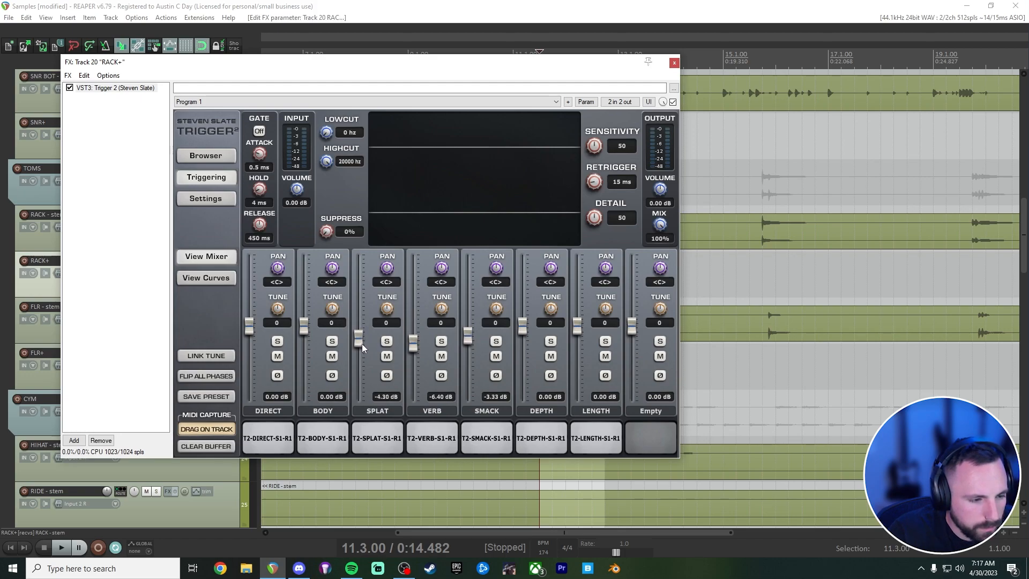
pyautogui.moveTo(303, 325); pyautogui.dragTo(307, 343)
pyautogui.moveTo(524, 329); pyautogui.dragTo(579, 348)
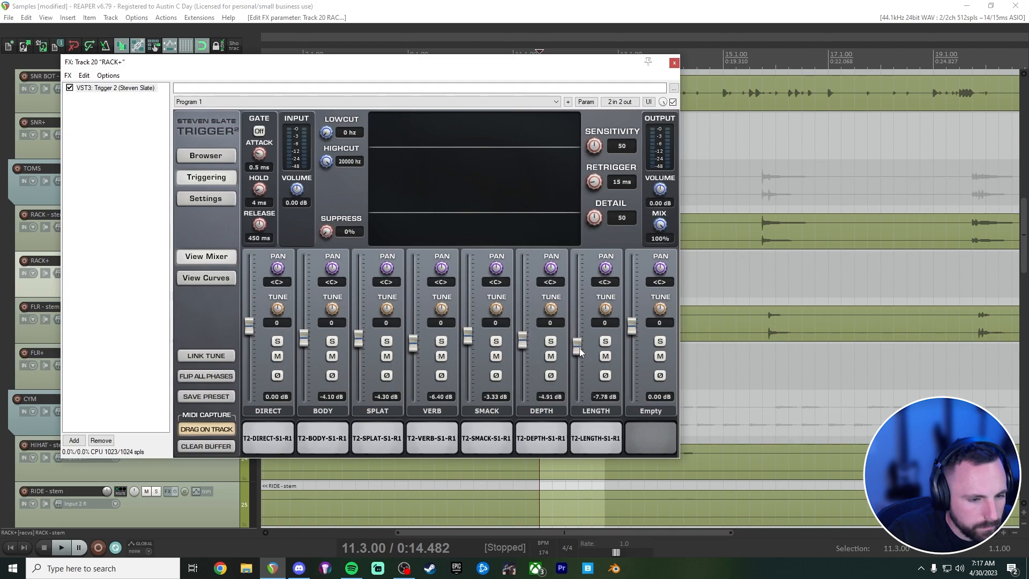
pyautogui.press('space')
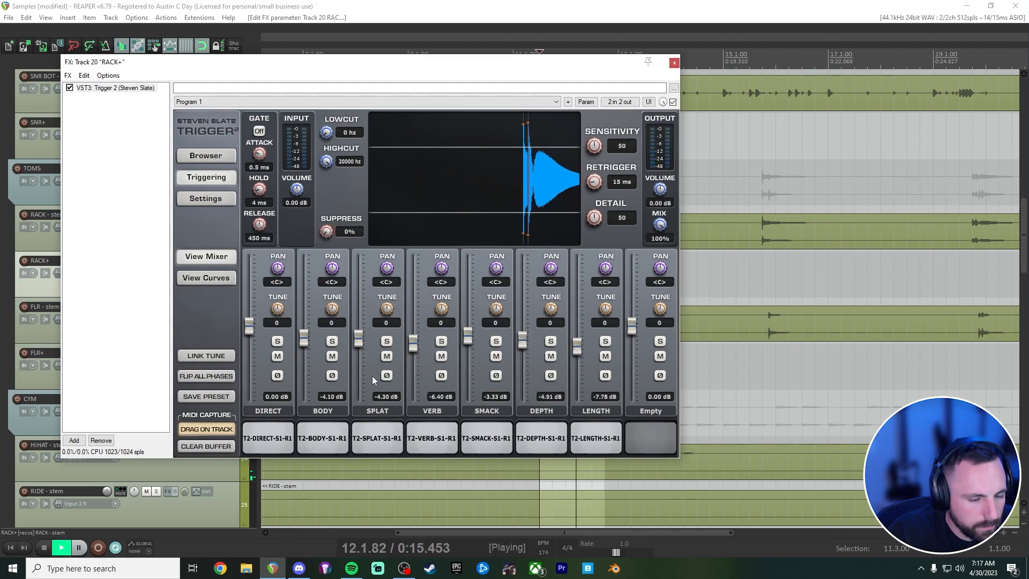
pyautogui.press('space')
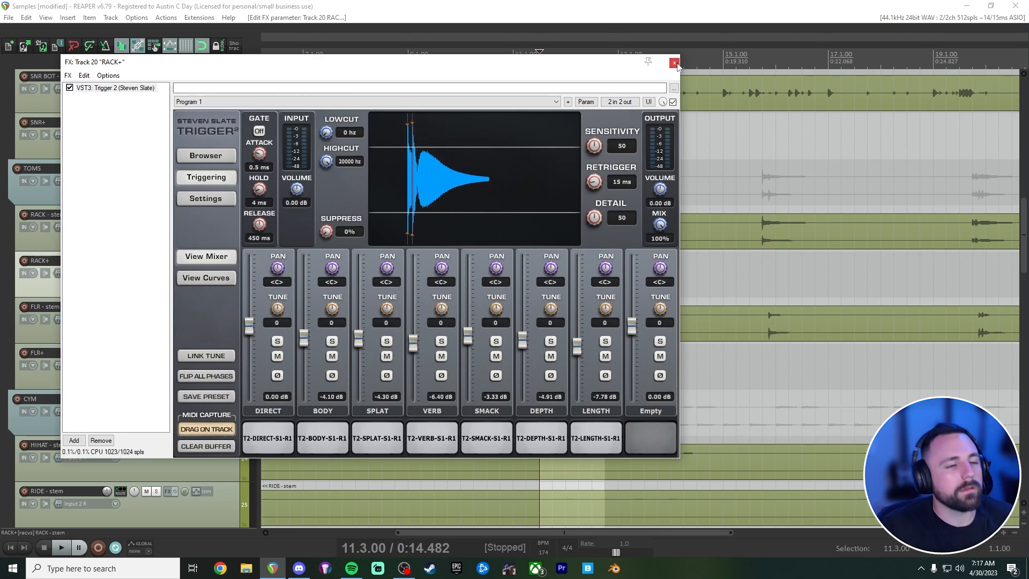
# Step: Compare the RACK stem and RACK+ samples in solo, and play the selection with the TOMS folder soloed
pyautogui.press('space')
pyautogui.press('space')
pyautogui.press('space')
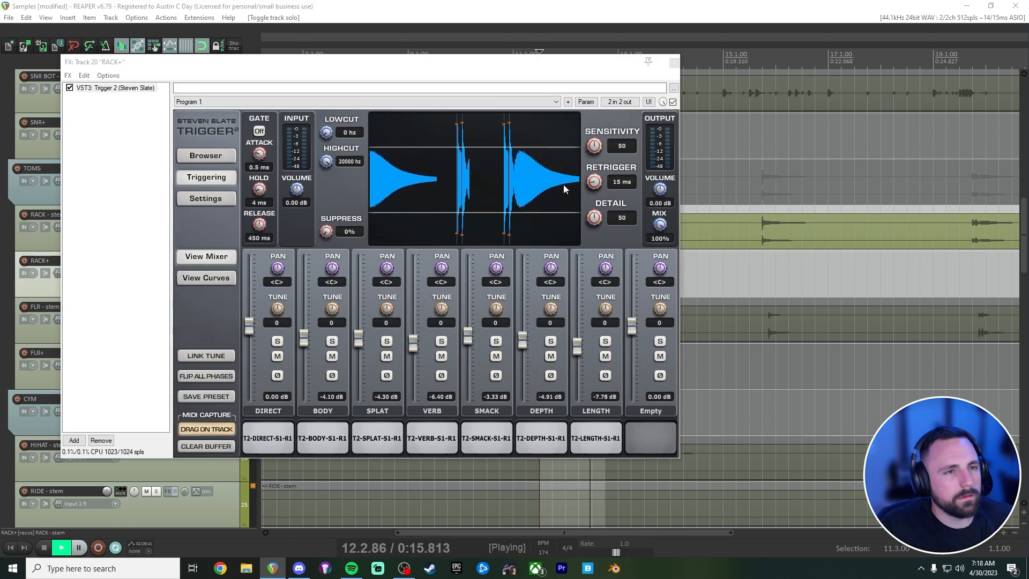
pyautogui.press('space')
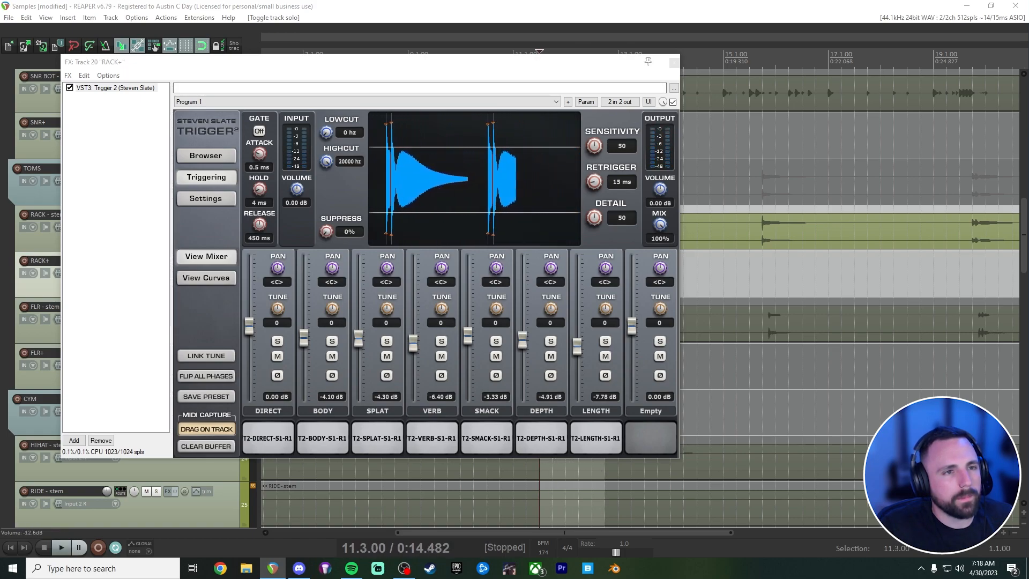
pyautogui.press('space')
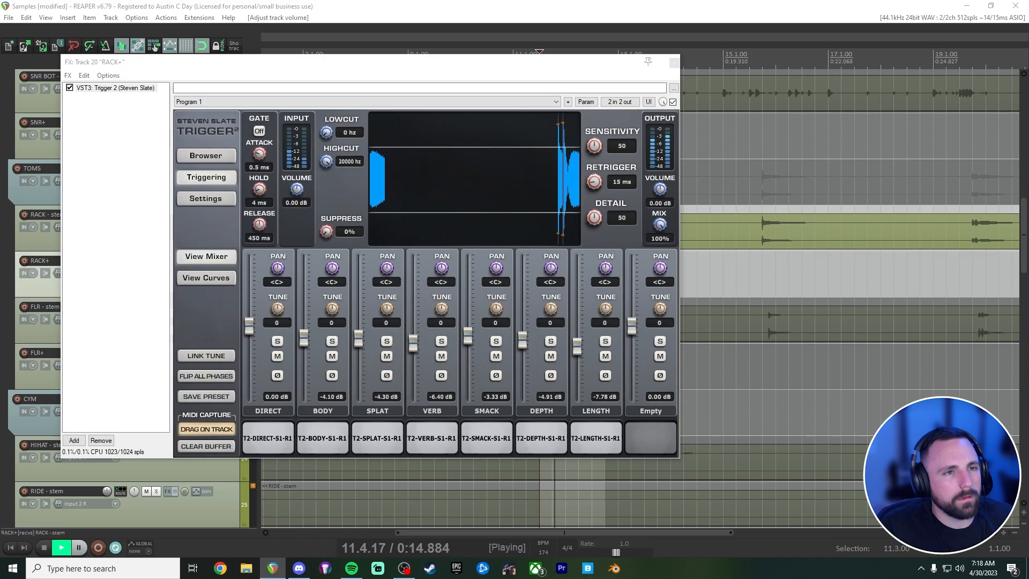
pyautogui.press('space')
pyautogui.press('space')
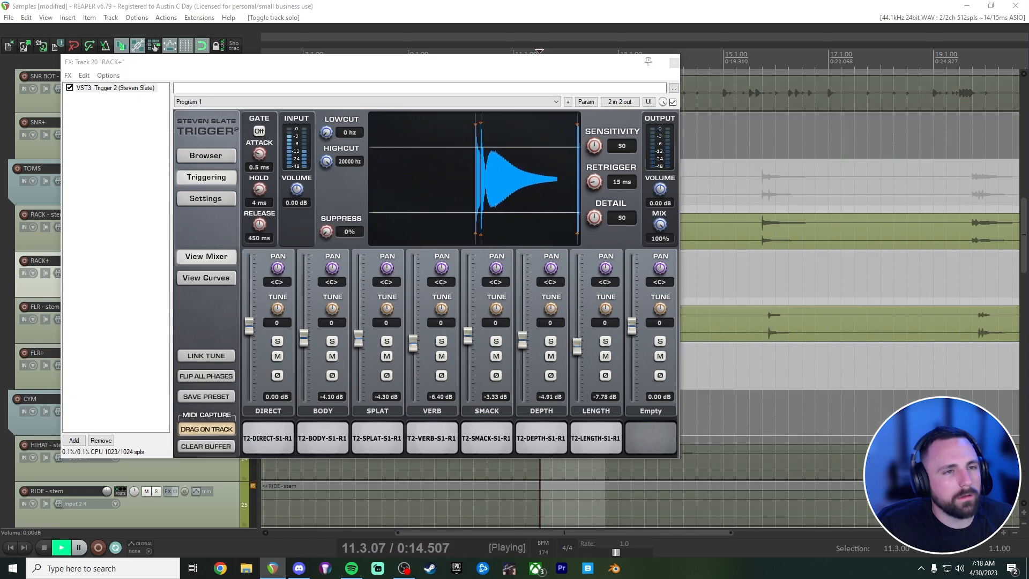
pyautogui.press('space')
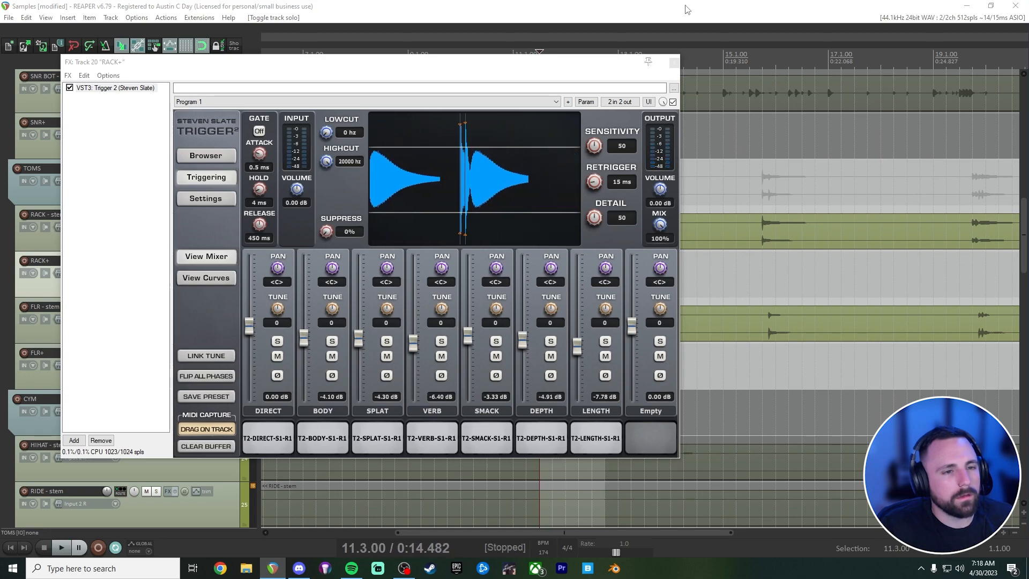
# Step: Copy the Trigger 2 plugin from RACK+ to the FLR+ track and open its sample browser
pyautogui.click(674, 63)
pyautogui.click(209, 380)
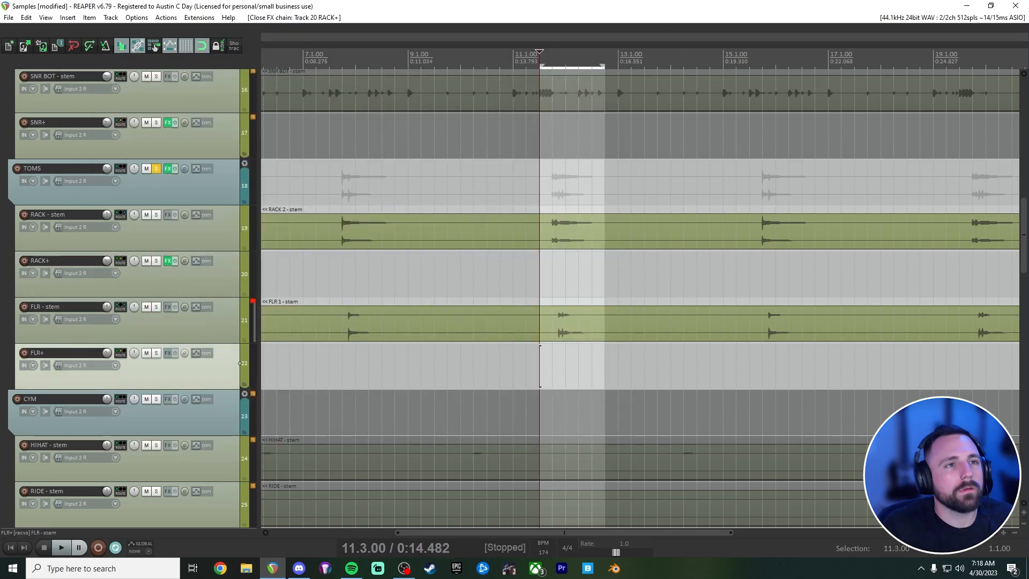
pyautogui.moveTo(168, 261); pyautogui.dragTo(168, 353)
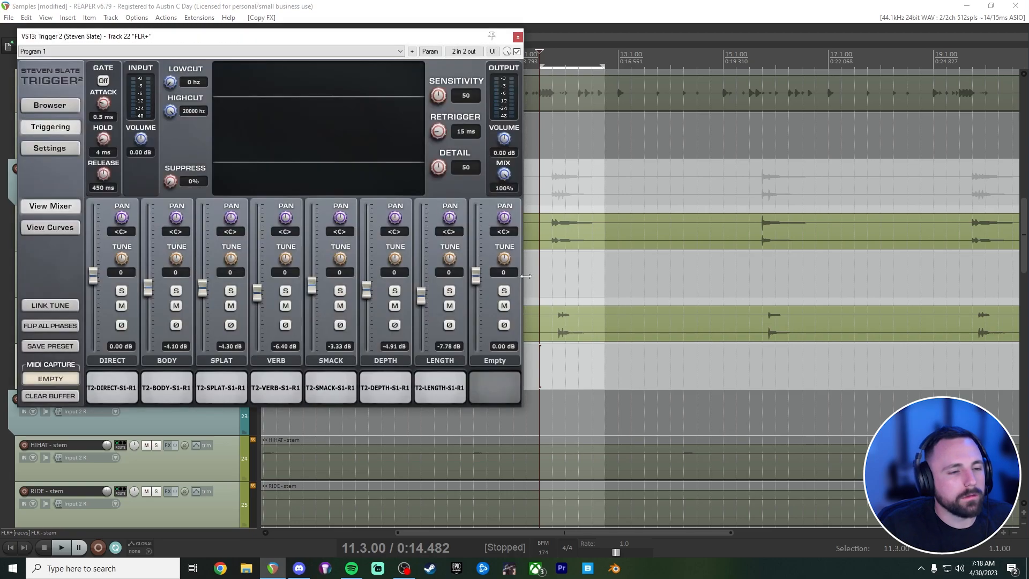
pyautogui.click(264, 146)
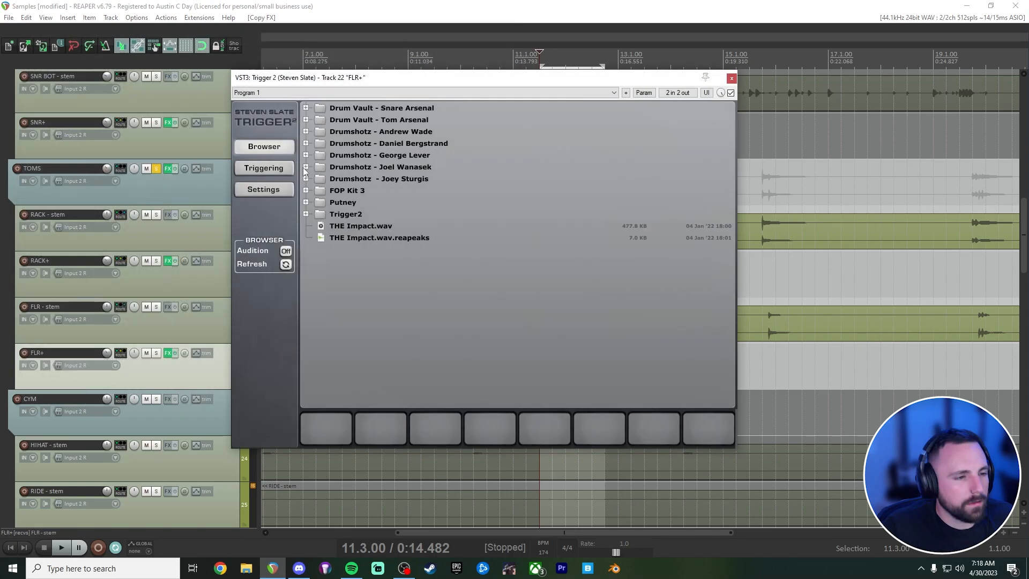
# Step: Browse Drum Vault - Tom Arsenal to Room1-Wood, Tom Set 1, Tom 3 and audition the sample T3-DIRECT-S1-R1.tci
pyautogui.click(318, 121)
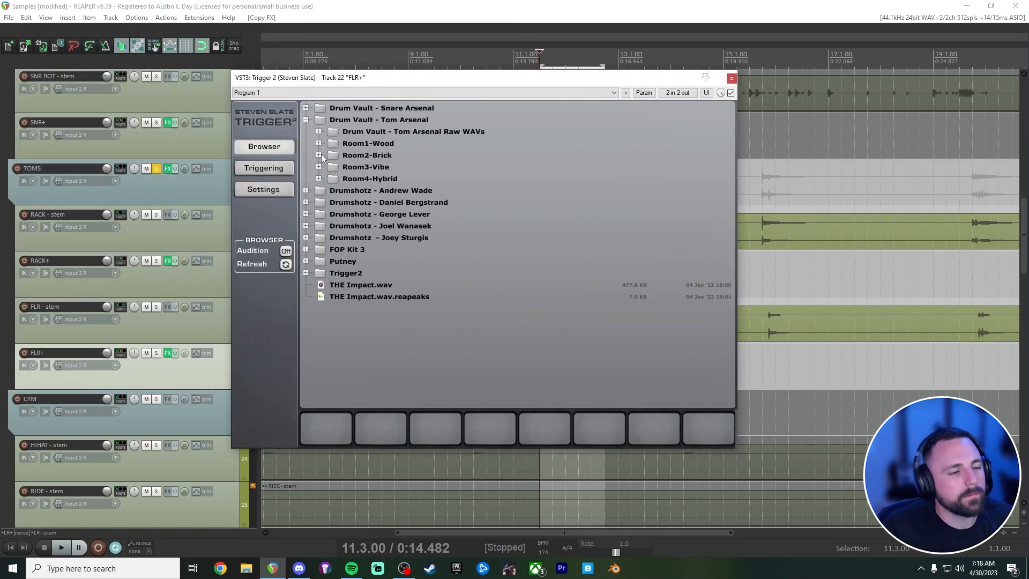
pyautogui.click(320, 155)
pyautogui.click(319, 154)
pyautogui.click(319, 143)
pyautogui.click(332, 167)
pyautogui.click(331, 166)
pyautogui.click(332, 155)
pyautogui.click(344, 190)
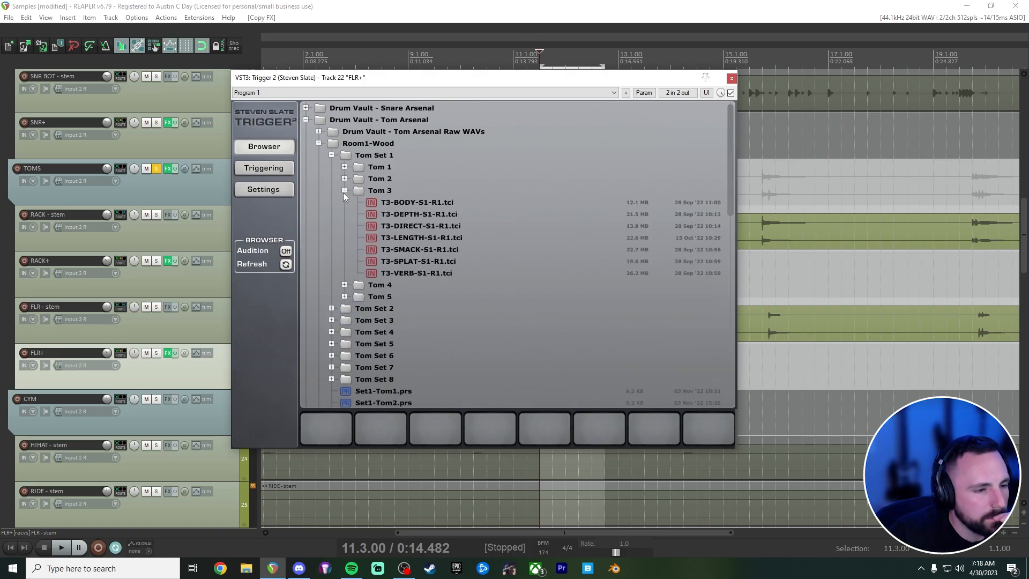
pyautogui.click(438, 225)
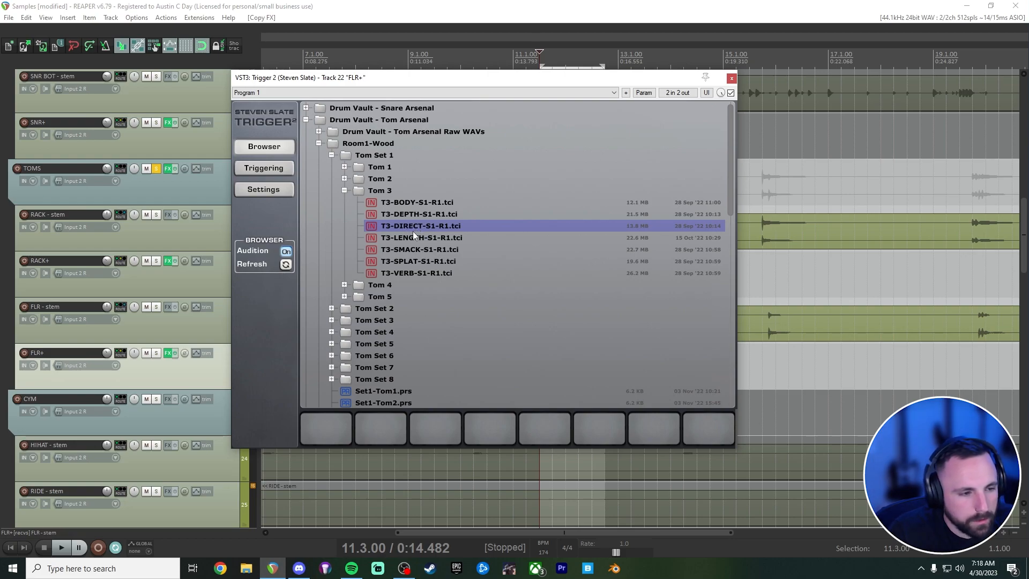
# Step: Load the Tom 3 samples DIRECT, BODY, DEPTH, LENGTH, SMACK, SPLAT and VERB into the first seven Trigger 2 slots in that order
pyautogui.moveTo(407, 224); pyautogui.dragTo(332, 435)
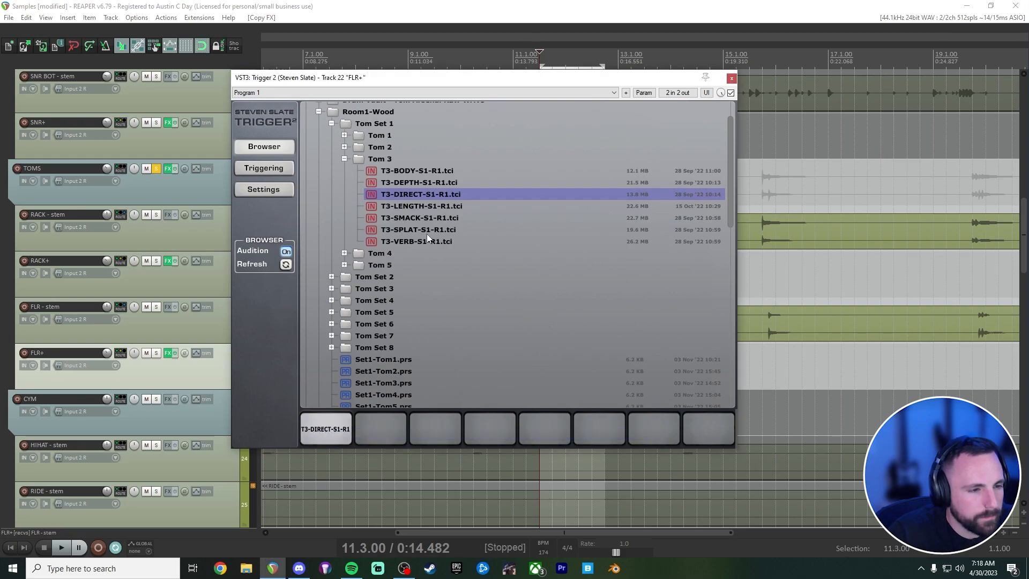
pyautogui.moveTo(414, 169); pyautogui.dragTo(381, 429)
pyautogui.moveTo(423, 135); pyautogui.dragTo(435, 429)
pyautogui.moveTo(414, 237); pyautogui.dragTo(487, 428)
pyautogui.moveTo(423, 203); pyautogui.dragTo(544, 428)
pyautogui.moveTo(423, 145); pyautogui.dragTo(599, 429)
pyautogui.moveTo(417, 273); pyautogui.dragTo(673, 432)
# Step: Set the FLR+ sample levels: BODY and DEPTH -5.32, LENGTH -12.88, SMACK -8.50, SPLAT -5.96, VERB -16.56 dB
pyautogui.click(265, 168)
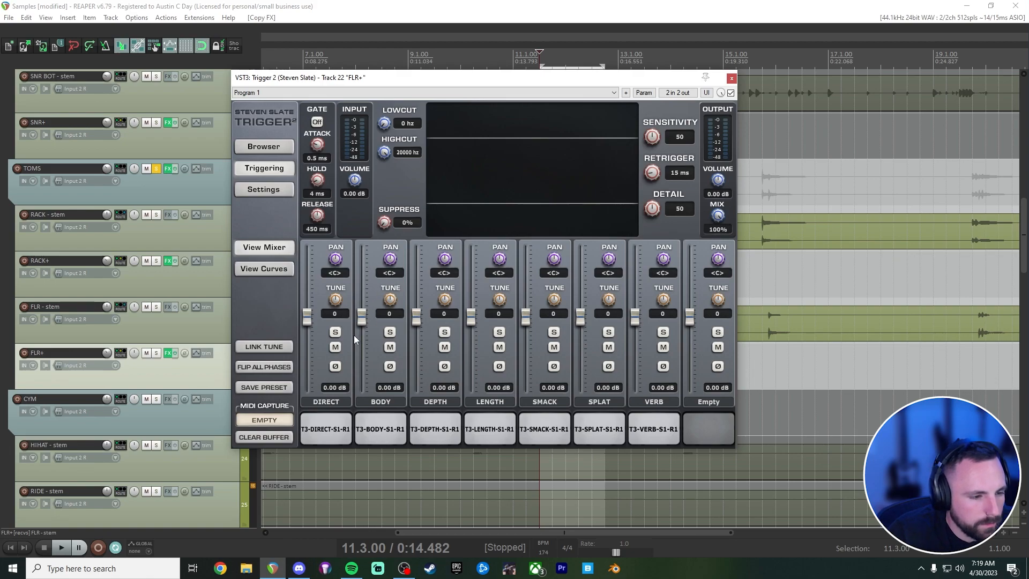
pyautogui.moveTo(359, 321); pyautogui.dragTo(418, 331)
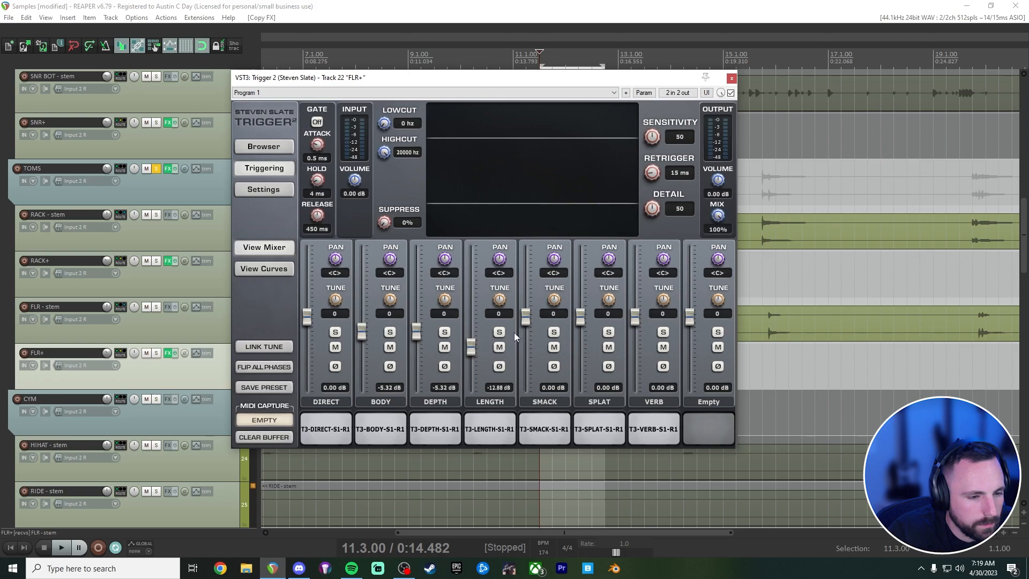
pyautogui.scroll(-3, 528, 336)
pyautogui.scroll(-3, 579, 329)
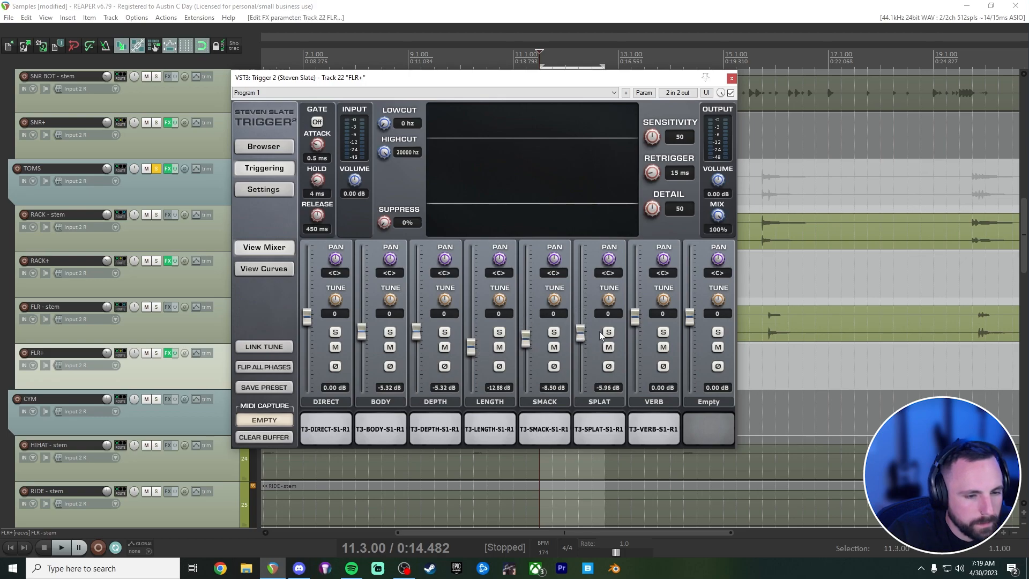
pyautogui.moveTo(634, 320); pyautogui.dragTo(637, 354)
# Step: Adjust the FLR+ track volume while playing the soloed tom selection, and close the Trigger 2 window
pyautogui.press('space')
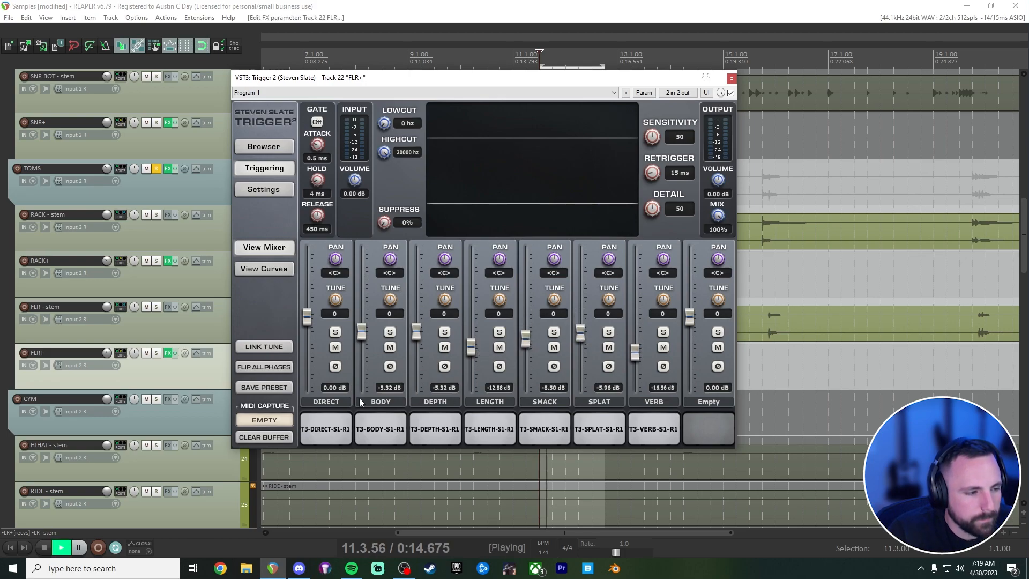
pyautogui.press('space')
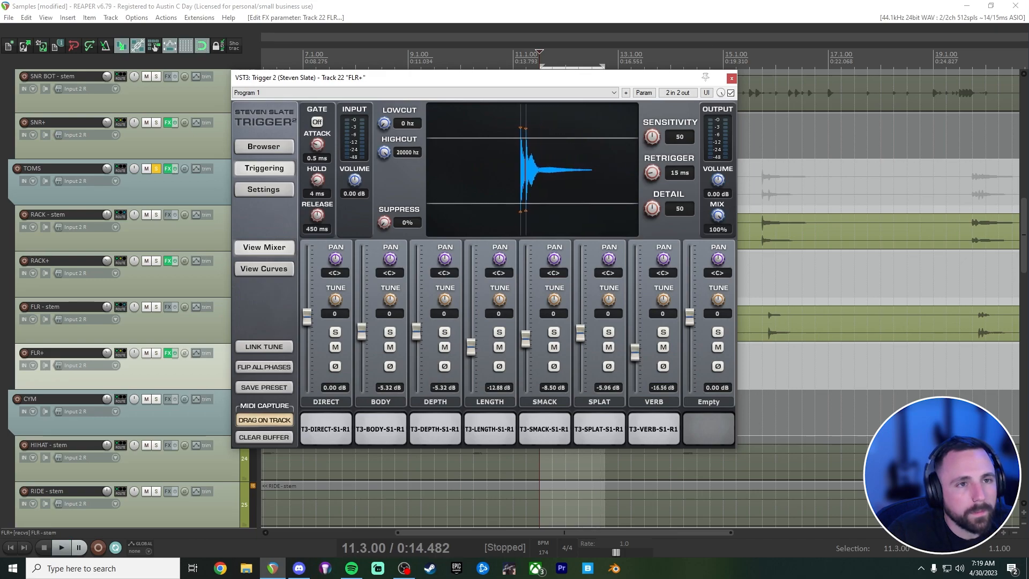
pyautogui.press('space')
pyautogui.press('space')
pyautogui.press('space')
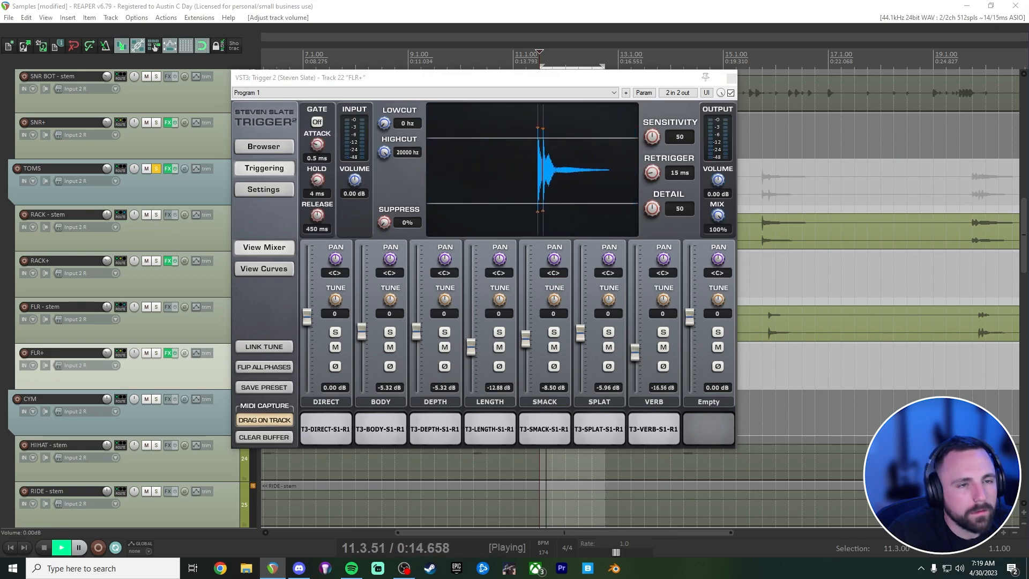
pyautogui.press('space')
pyautogui.click(731, 79)
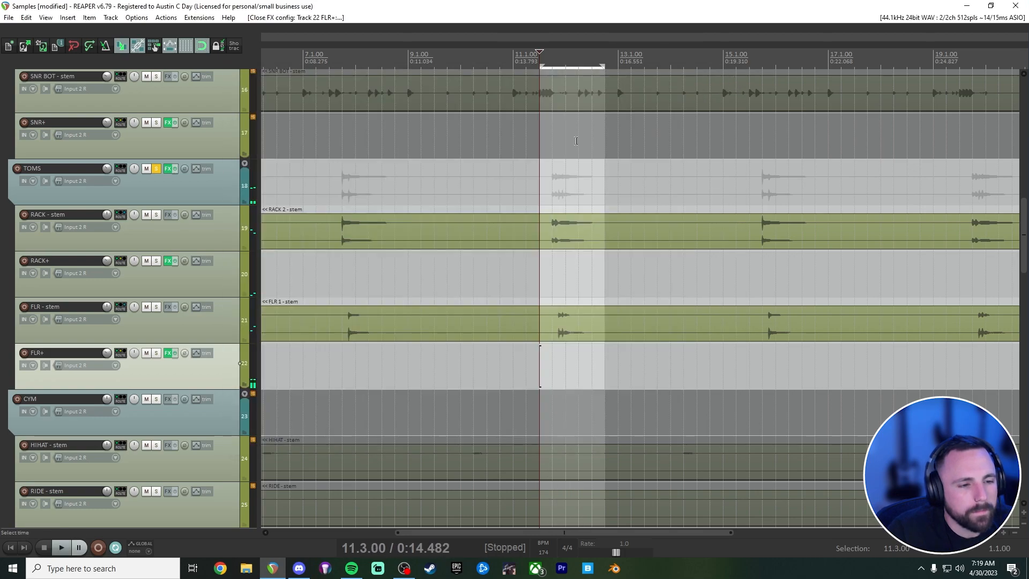
# Step: Remove the time selection, unsolo the TOMS folder and play the full kit from 10.1.00
pyautogui.click(545, 57)
pyautogui.rightClick(544, 57)
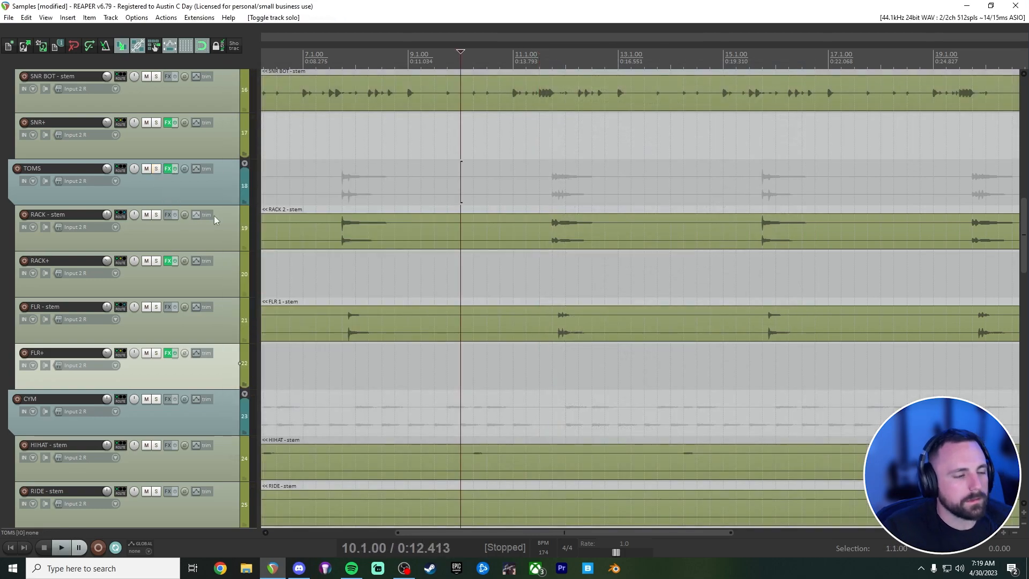
pyautogui.press('space')
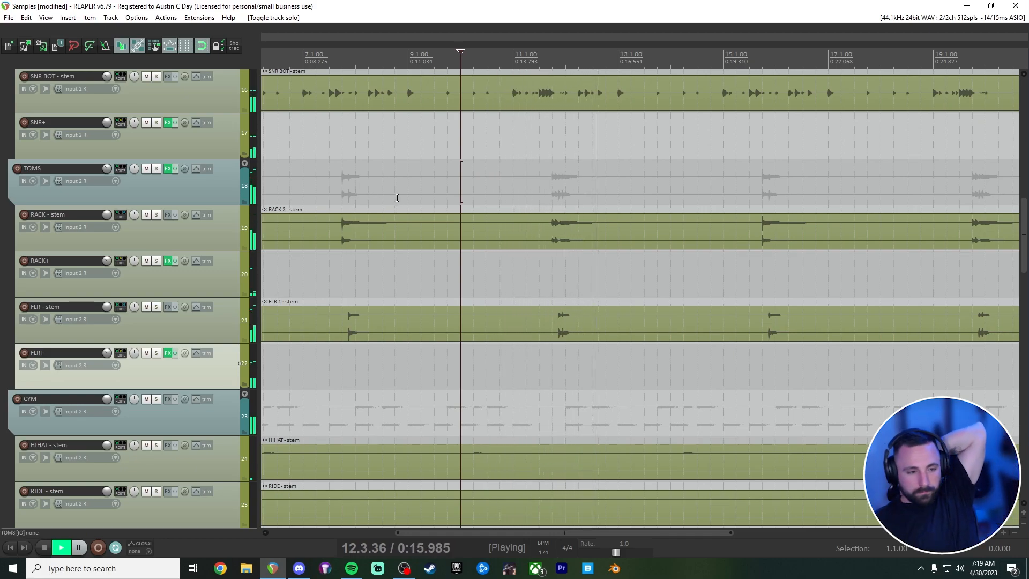
# Step: Compare the full kit from 10.1.00 with the RACK+ and FLR+ tracks muted and unmuted
pyautogui.click(185, 281)
pyautogui.press('space')
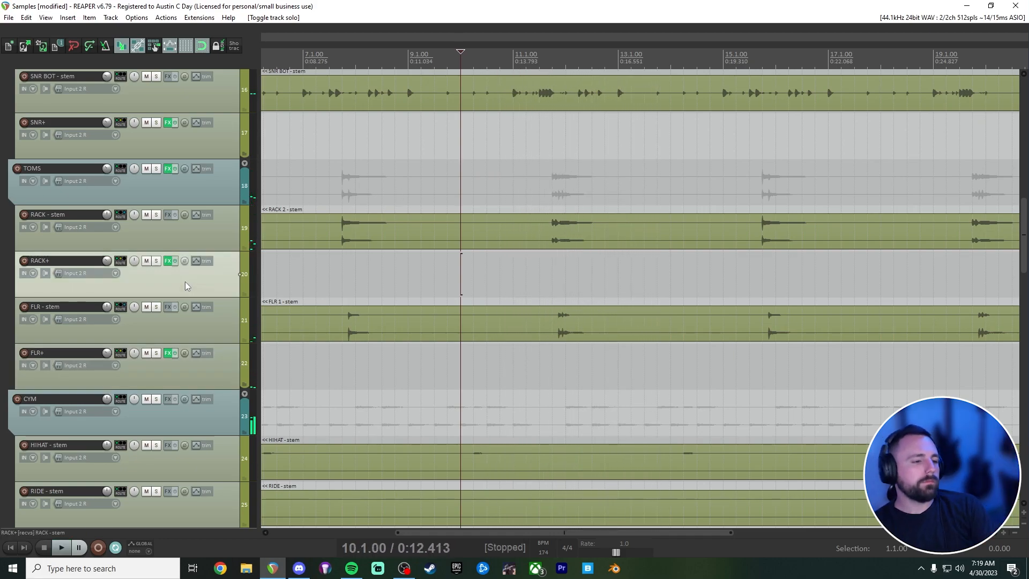
pyautogui.keyDown('ctrl'); pyautogui.click(189, 370); pyautogui.keyUp('ctrl')
pyautogui.press('F5')
pyautogui.press('space')
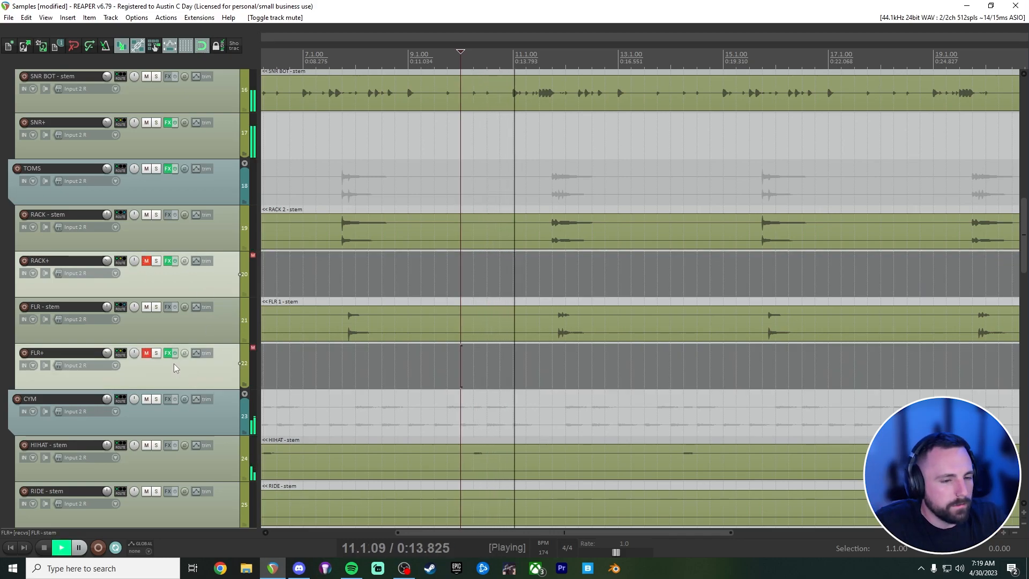
pyautogui.press('space')
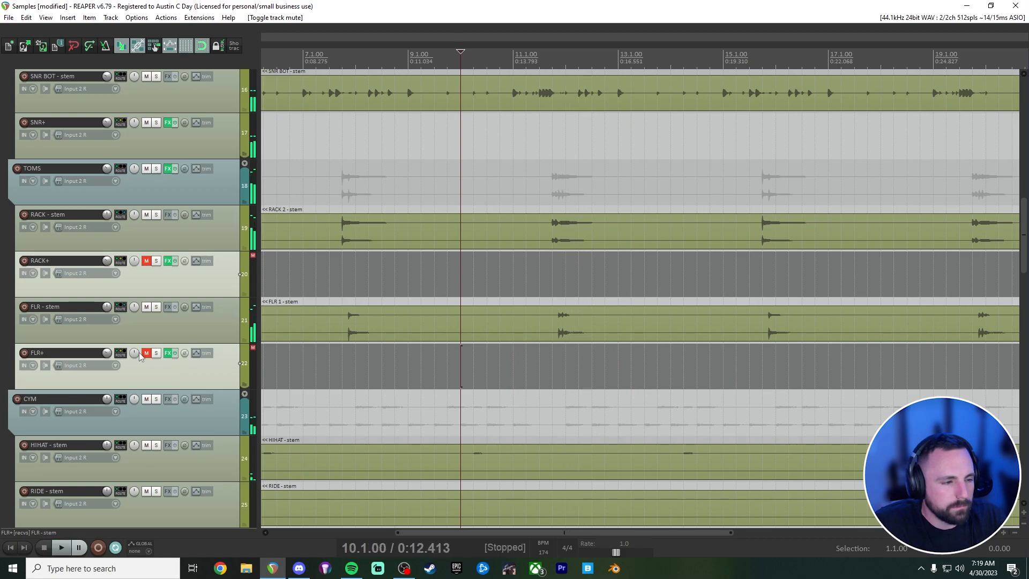
pyautogui.press('F5')
pyautogui.press('space')
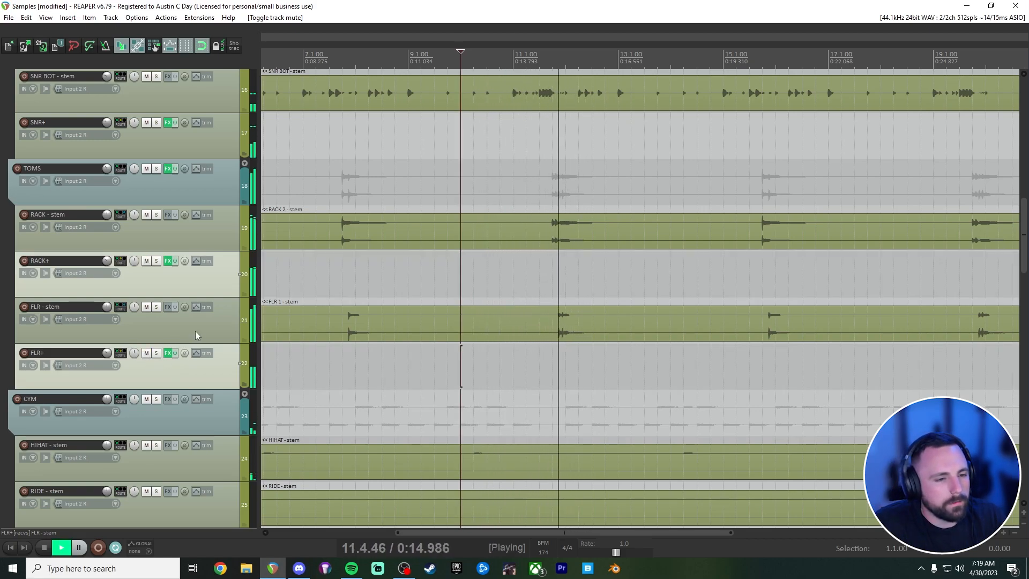
pyautogui.press('space')
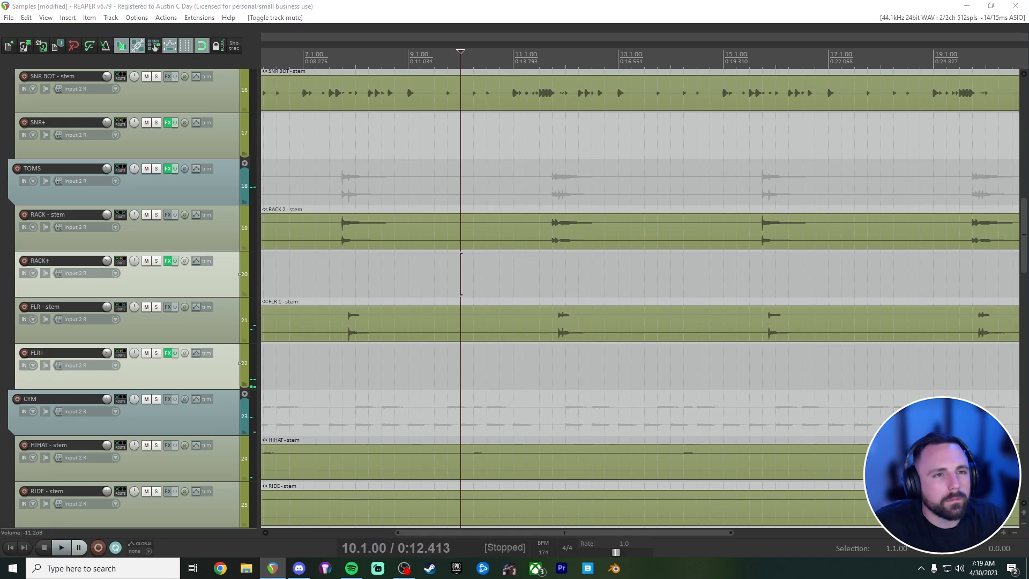
# Step: Set the RACK+ track volume to -5.74 dB while replaying the full kit from 10.1.00
pyautogui.press('space')
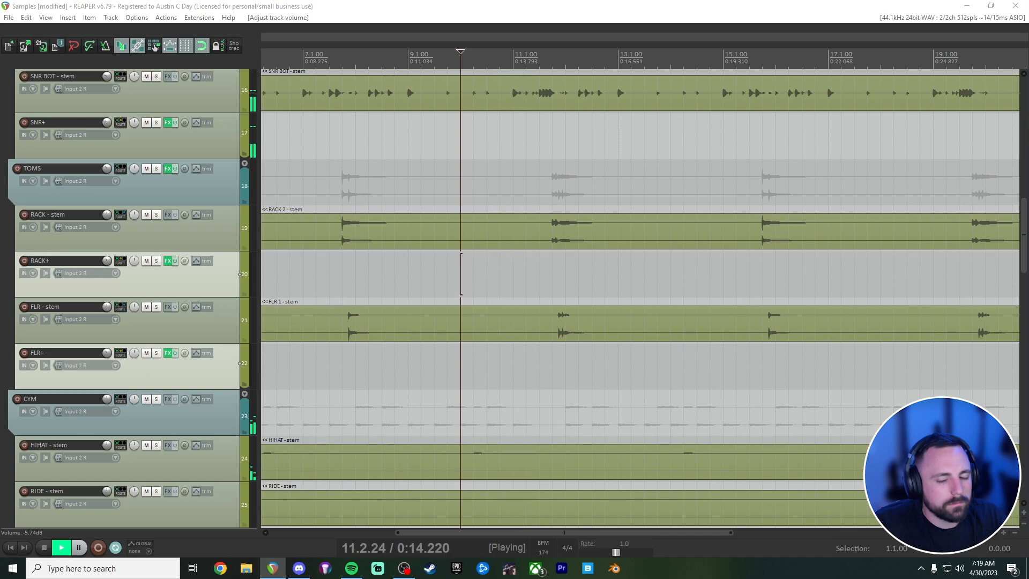
pyautogui.press('space')
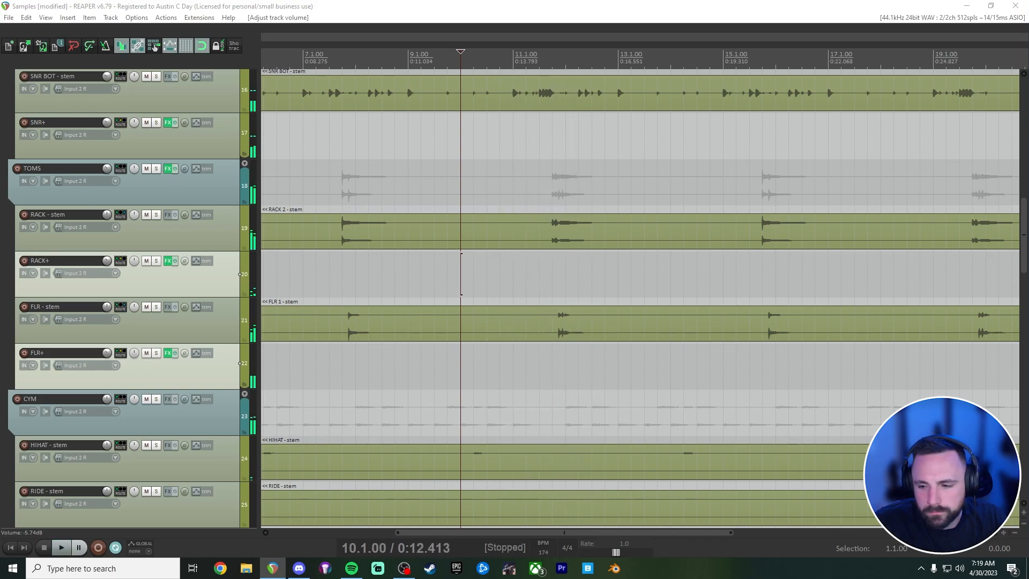
pyautogui.press('space')
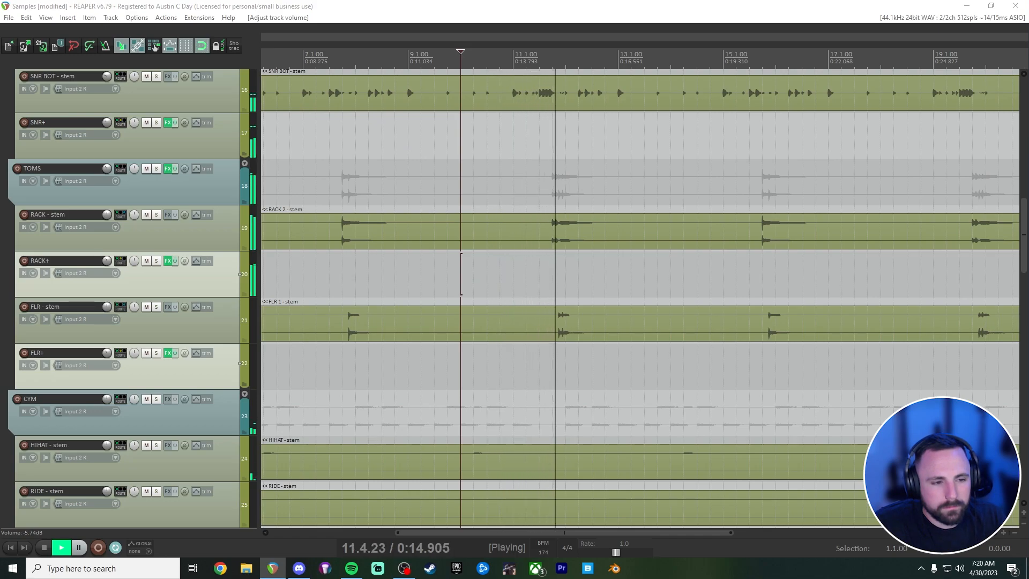
pyautogui.press('space')
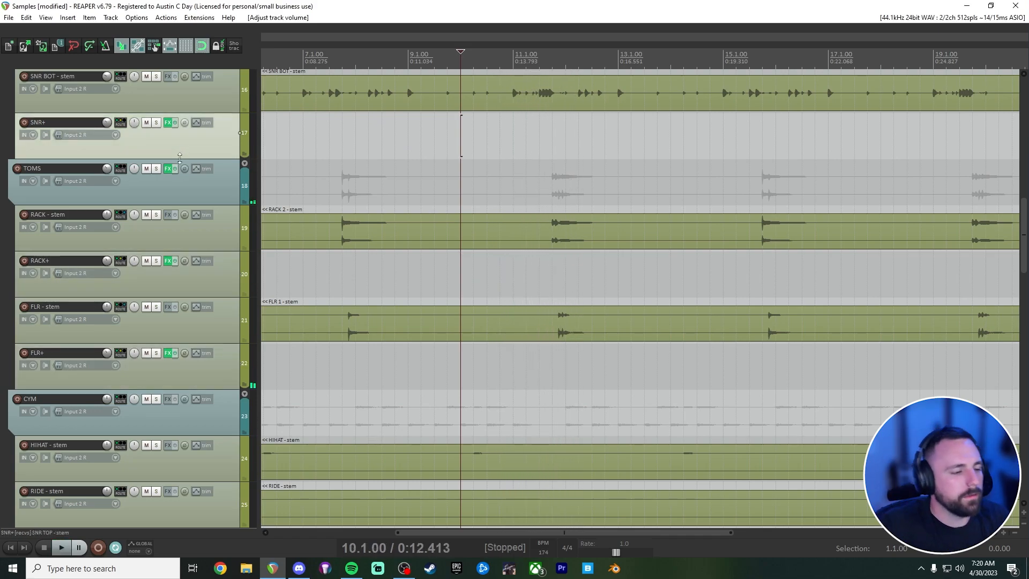
pyautogui.scroll(4, 185, 215)
pyautogui.scroll(1, 201, 297)
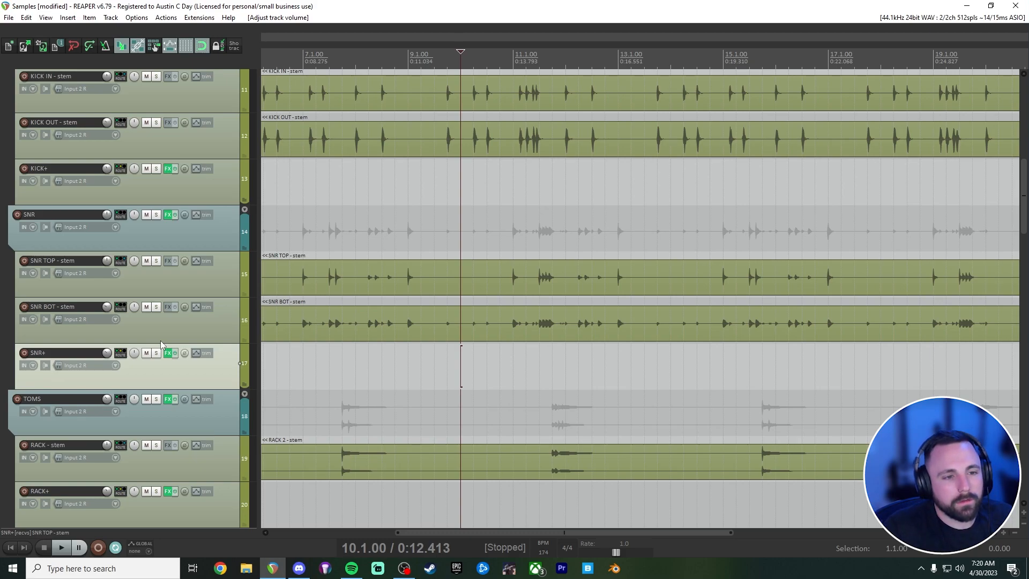
pyautogui.click(177, 326)
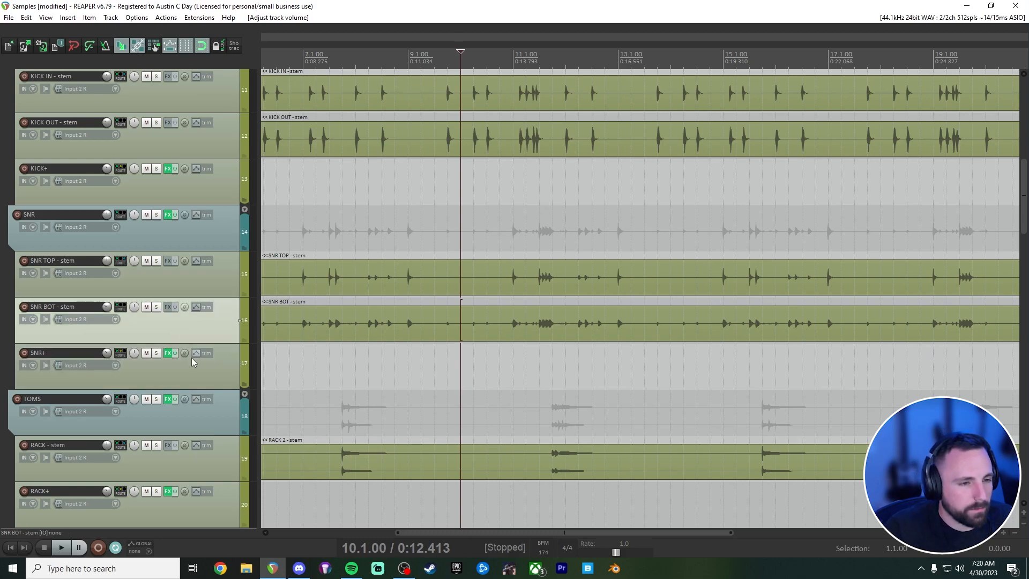
pyautogui.click(195, 238)
pyautogui.scroll(2, 188, 323)
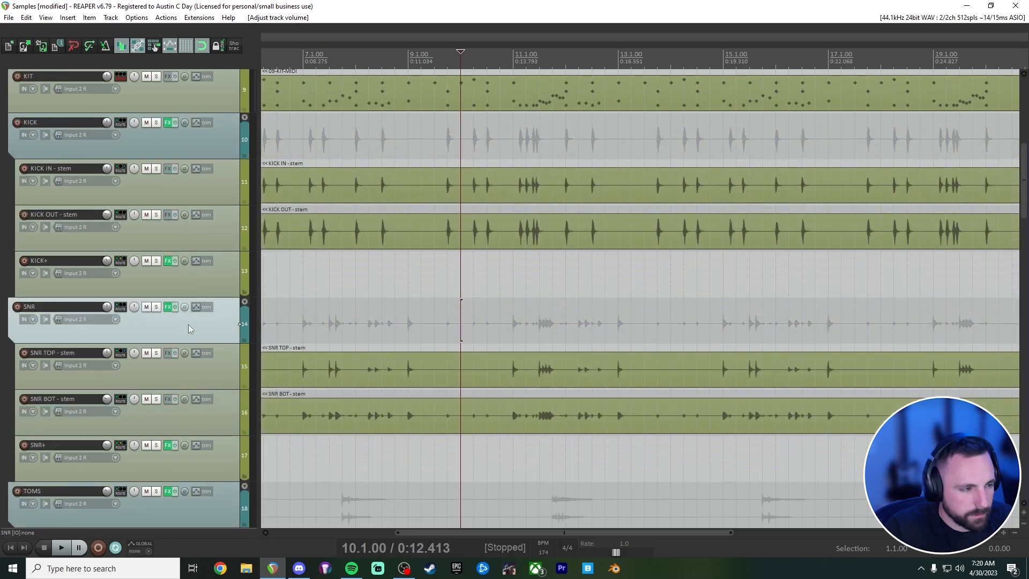
pyautogui.click(172, 282)
pyautogui.click(155, 473)
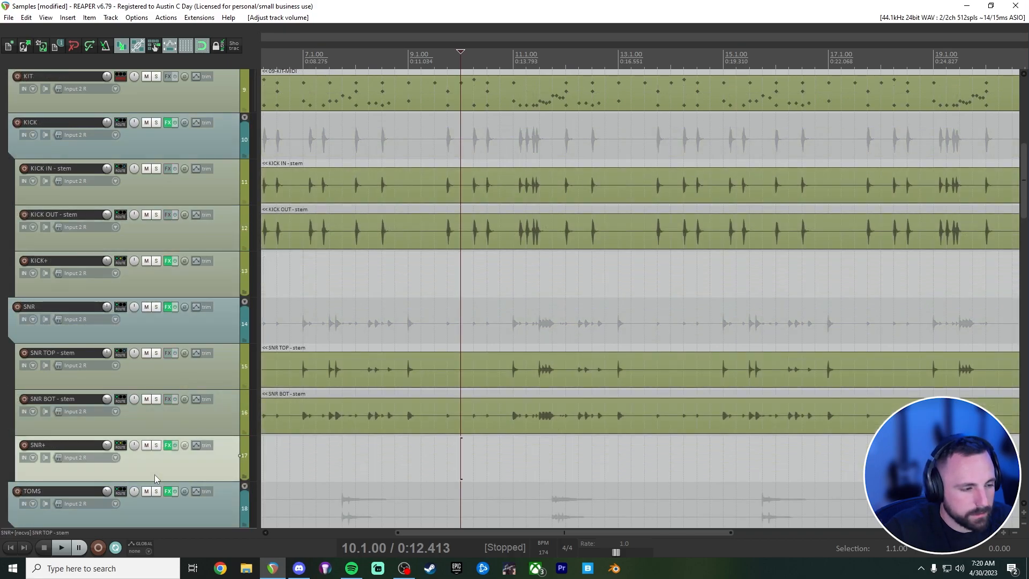
# Step: Solo the KICK folder, play it from 5.3.00 and open Trigger 2 on the KICK+ track
pyautogui.click(169, 273)
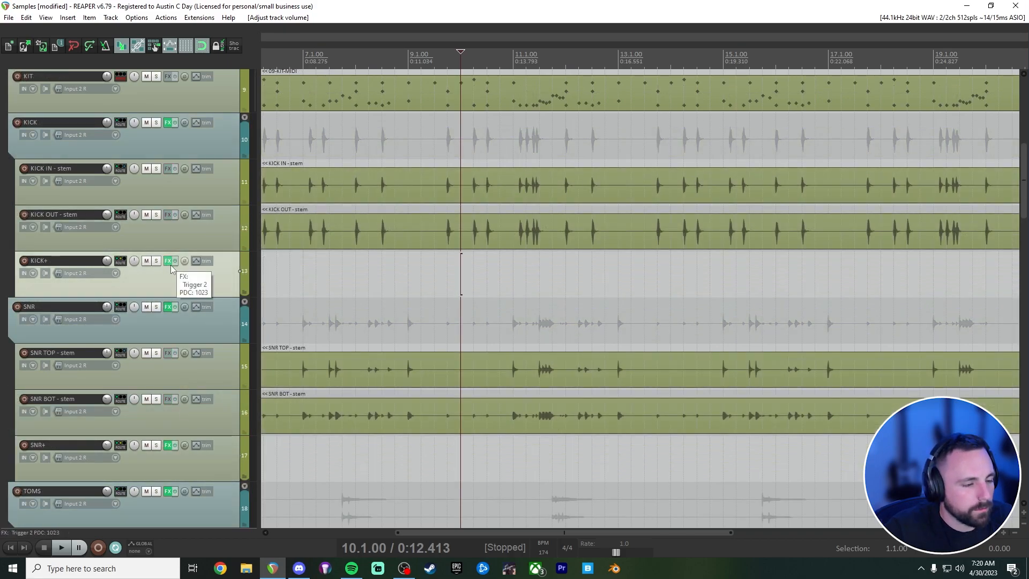
pyautogui.click(156, 123)
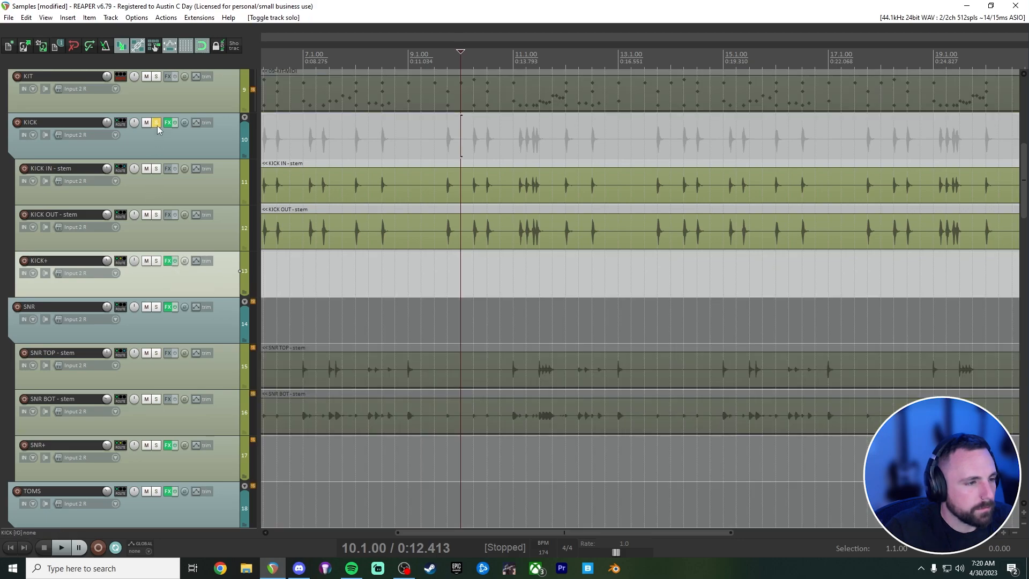
pyautogui.moveTo(524, 532); pyautogui.dragTo(463, 531)
pyautogui.click(364, 56)
pyautogui.press('space')
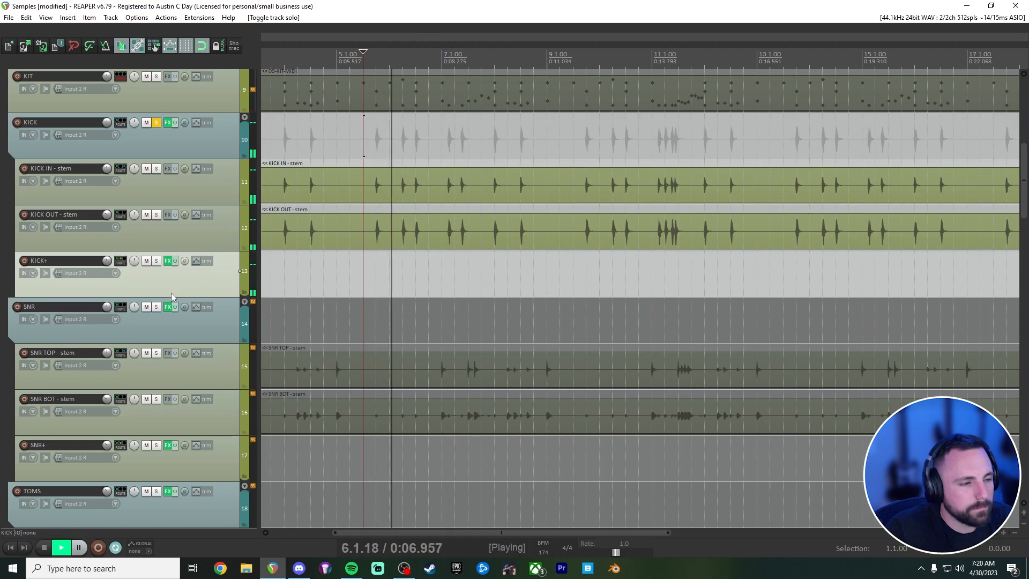
pyautogui.click(168, 260)
pyautogui.press('space')
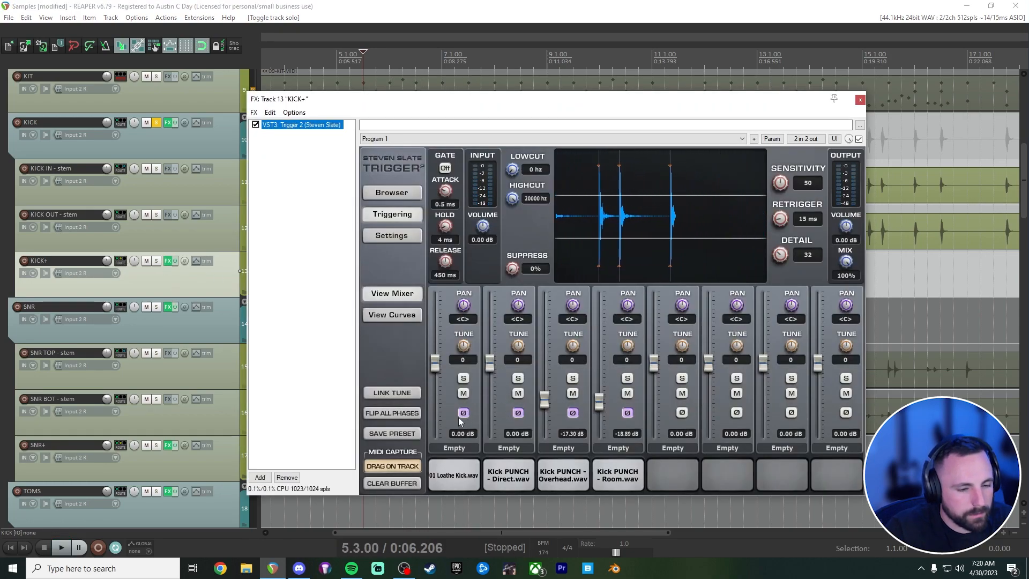
# Step: Compare the kick with all KICK+ sample phases flipped and flipped back during playback, and close the plugin window
pyautogui.click(407, 413)
pyautogui.press('space')
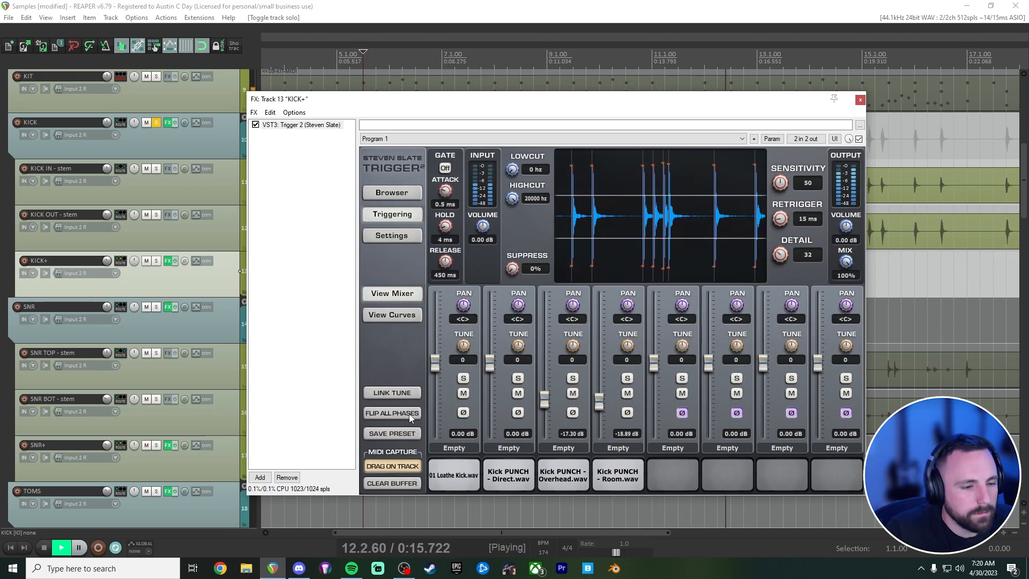
pyautogui.click(410, 416)
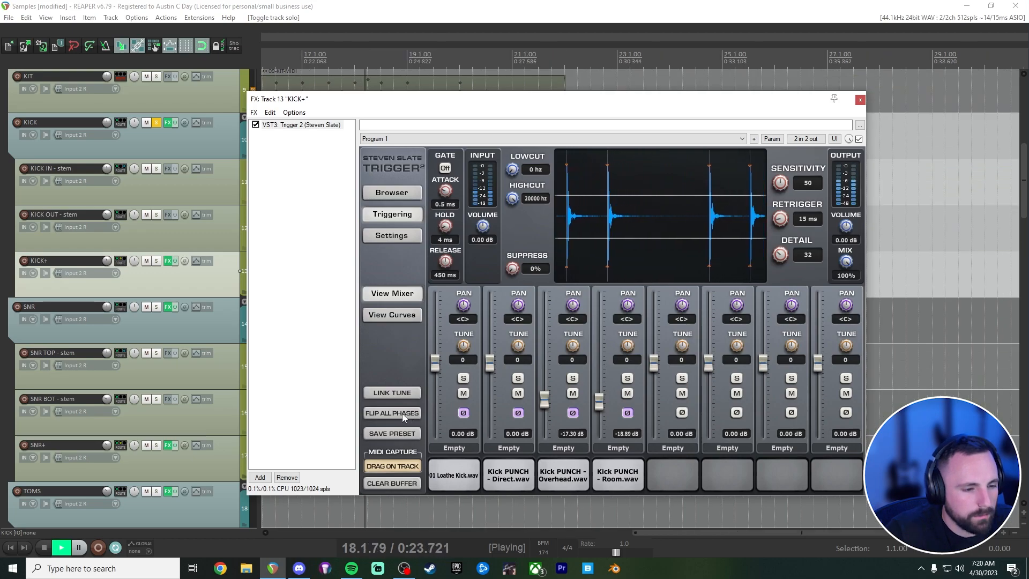
pyautogui.press('space')
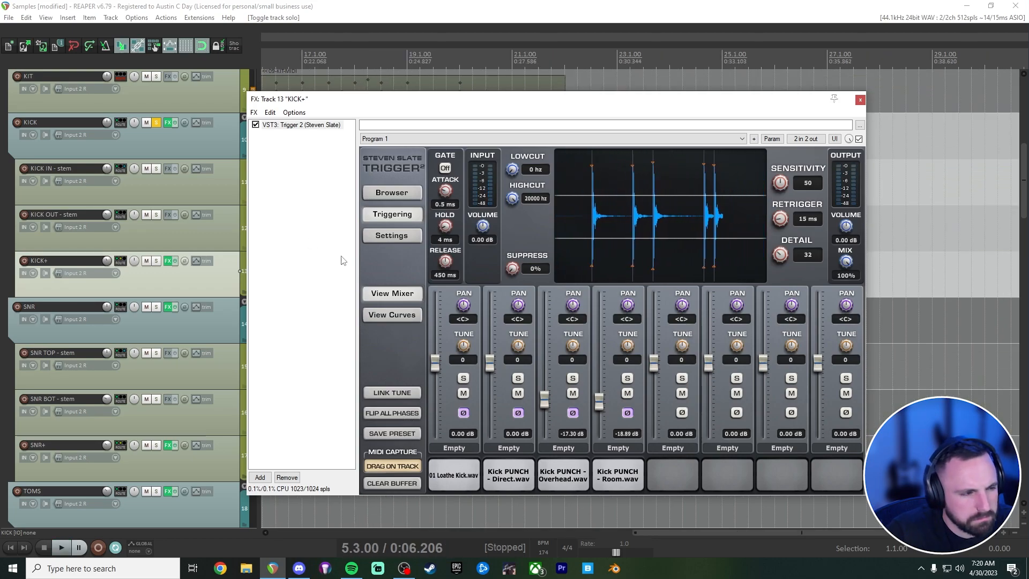
pyautogui.click(859, 100)
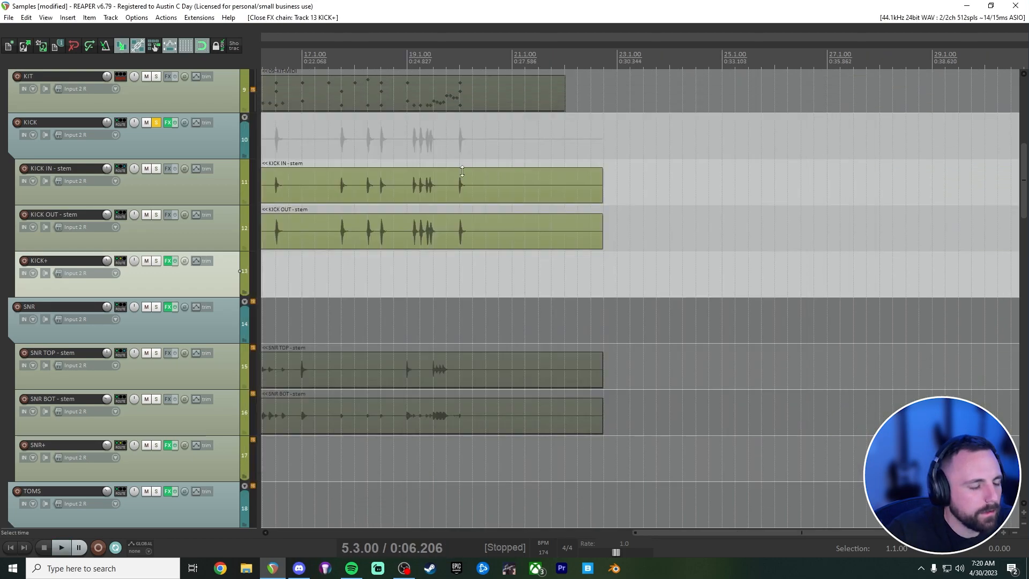
# Step: Solo the SNR folder instead of KICK and open Trigger 2 on the SNR+ track
pyautogui.click(156, 123)
pyautogui.click(157, 306)
pyautogui.click(170, 446)
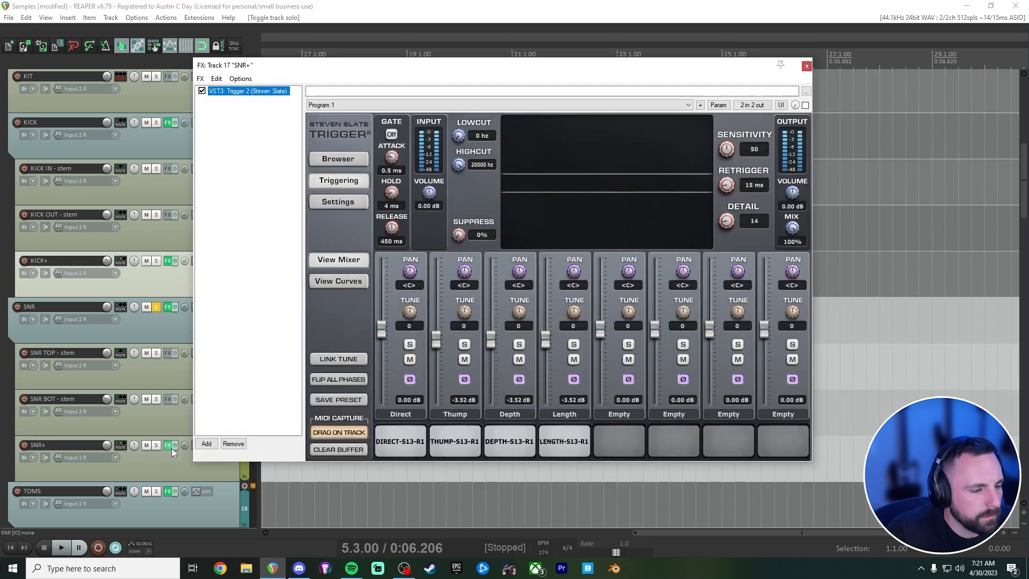
# Step: Compare the snare from 5.3.00 with all SNR+ sample phases flipped and flipped back, replaying it in each state
pyautogui.press('space')
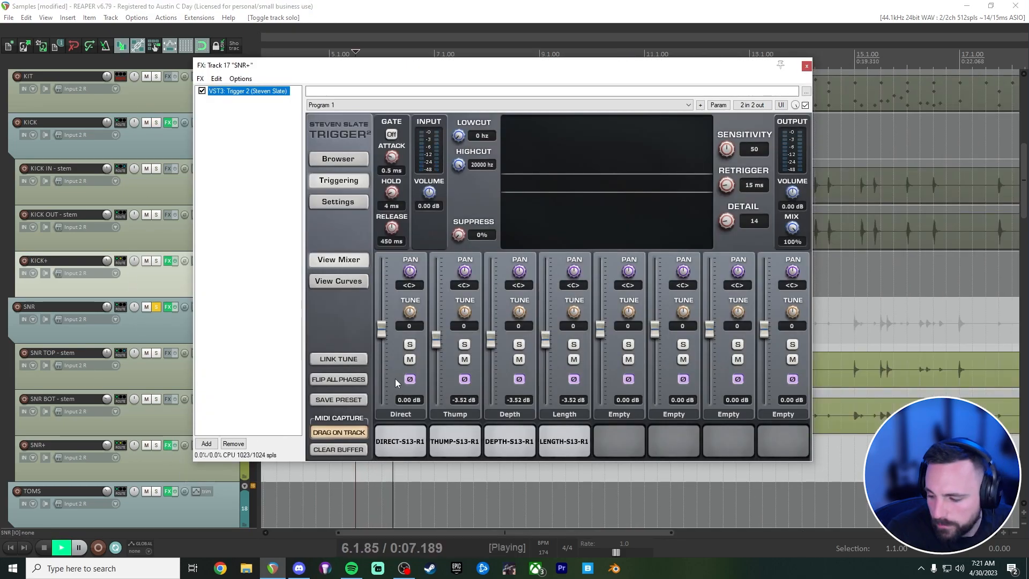
pyautogui.press('space')
pyautogui.click(351, 379)
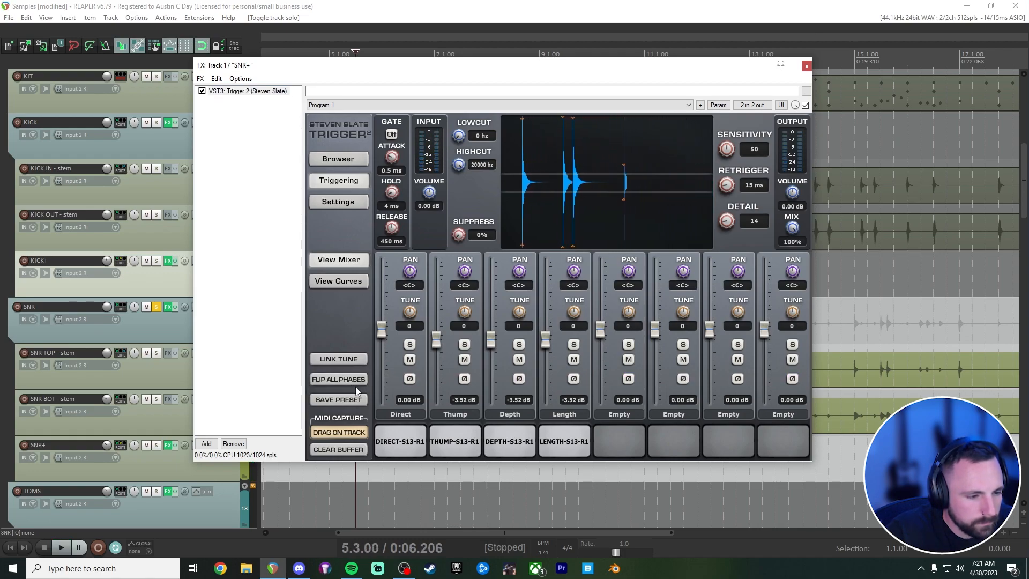
pyautogui.press('space')
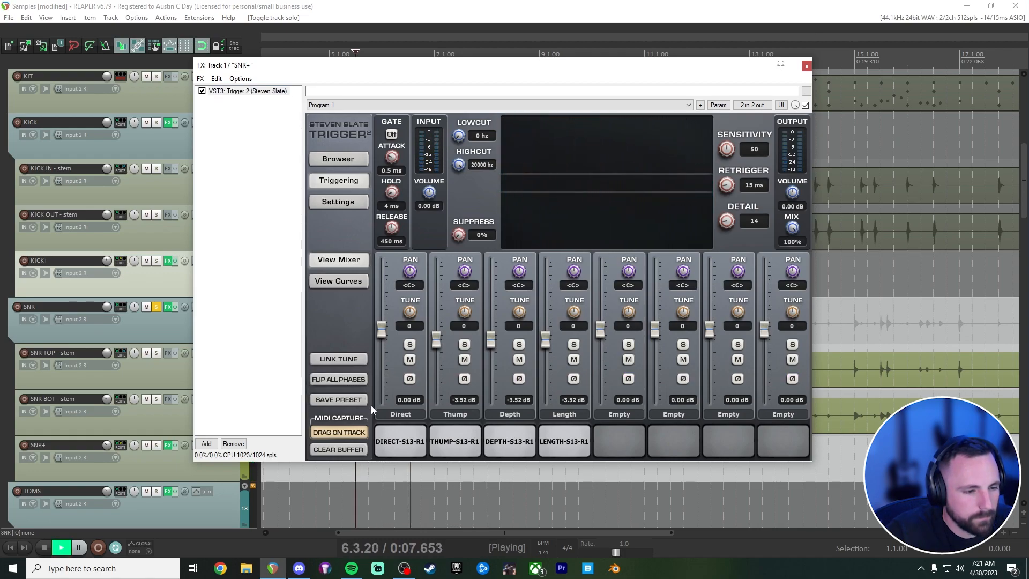
pyautogui.press('space')
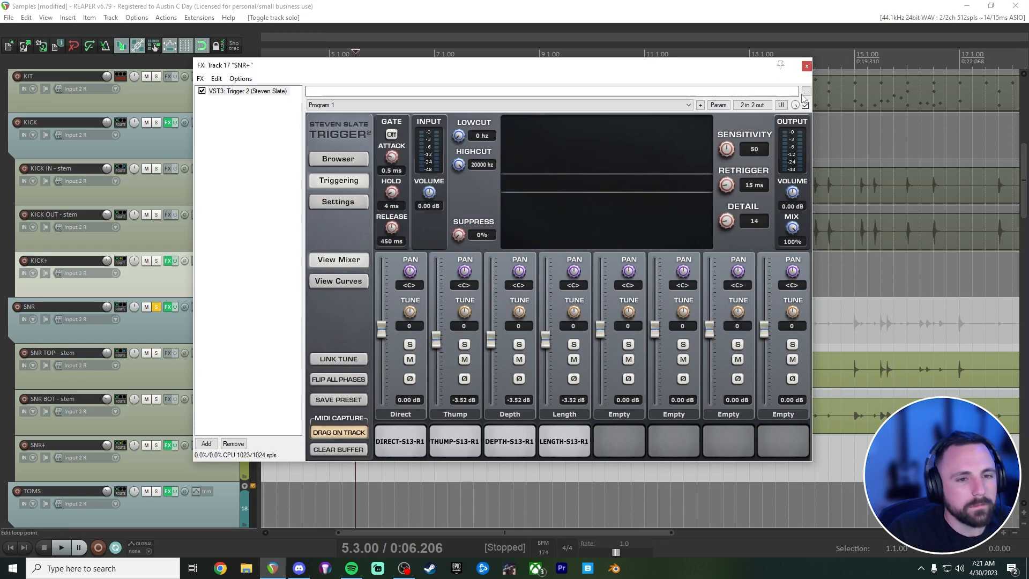
pyautogui.press('space')
pyautogui.scroll(3, 173, 249)
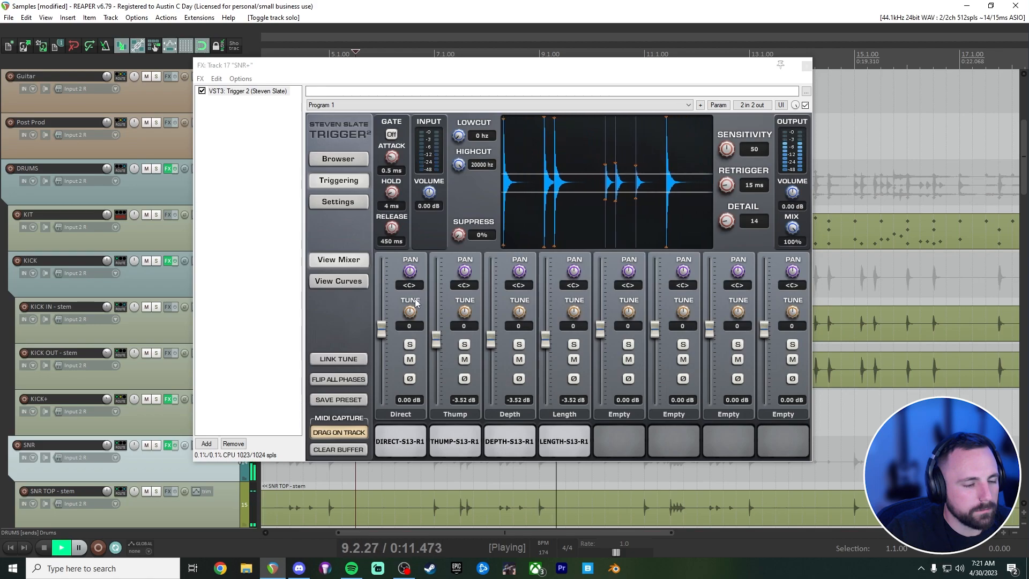
pyautogui.press('space')
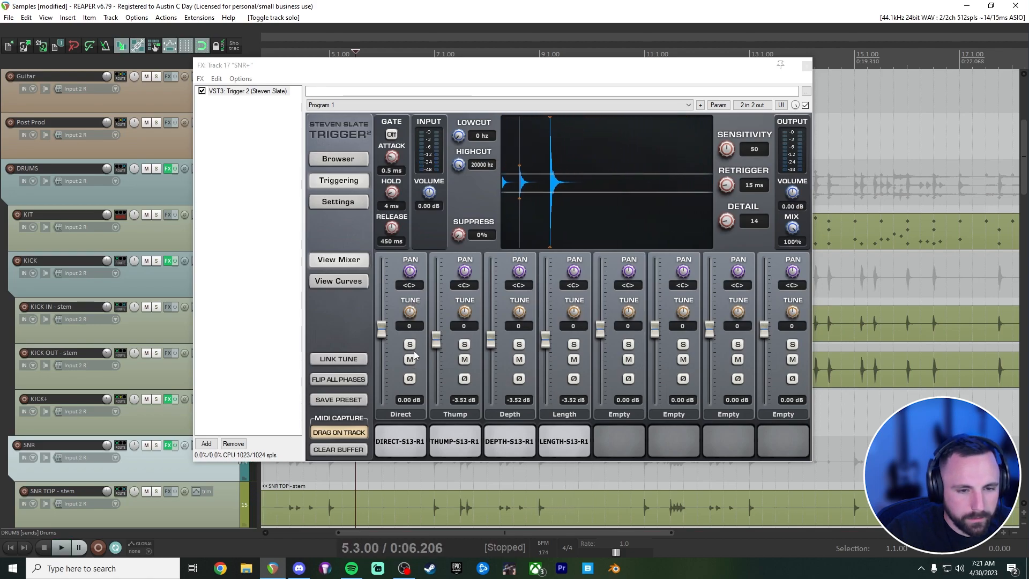
pyautogui.click(341, 380)
pyautogui.press('space')
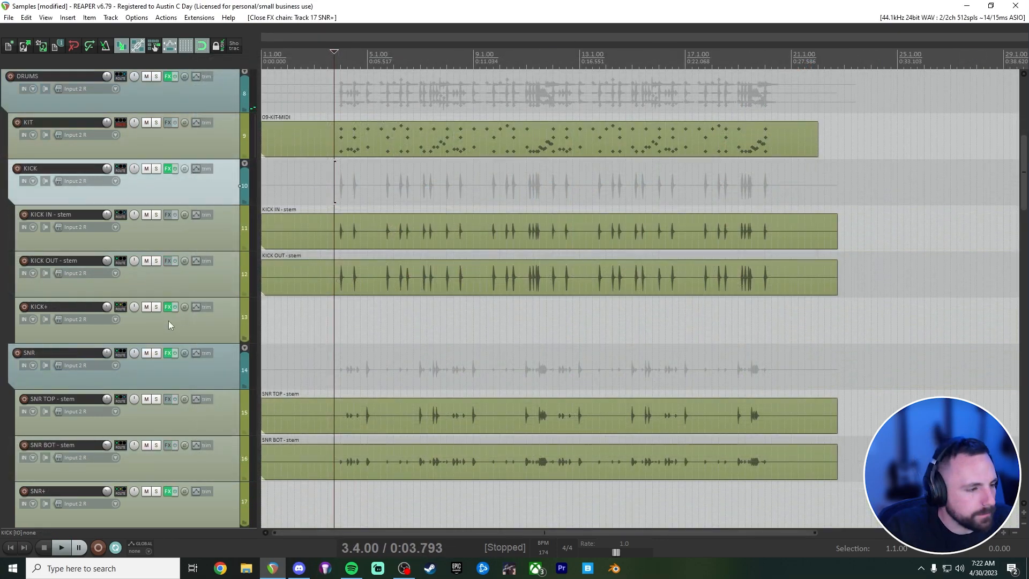
# Step: Mute the KICK+, SNR+, RACK+ and FLR+ sample tracks together and play the full kit from 3.4.00
pyautogui.scroll(-5, 178, 369)
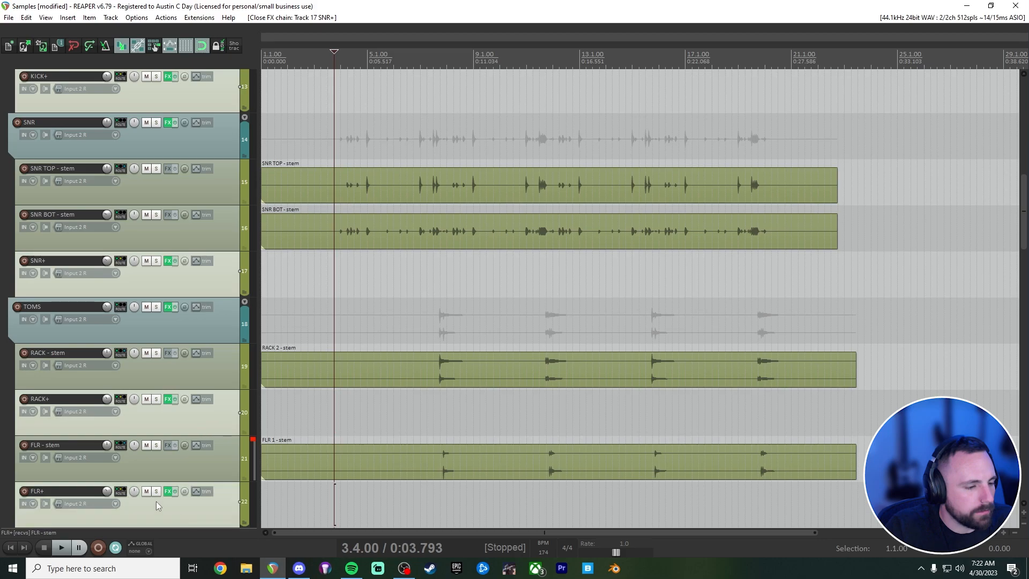
pyautogui.click(147, 491)
pyautogui.press('space')
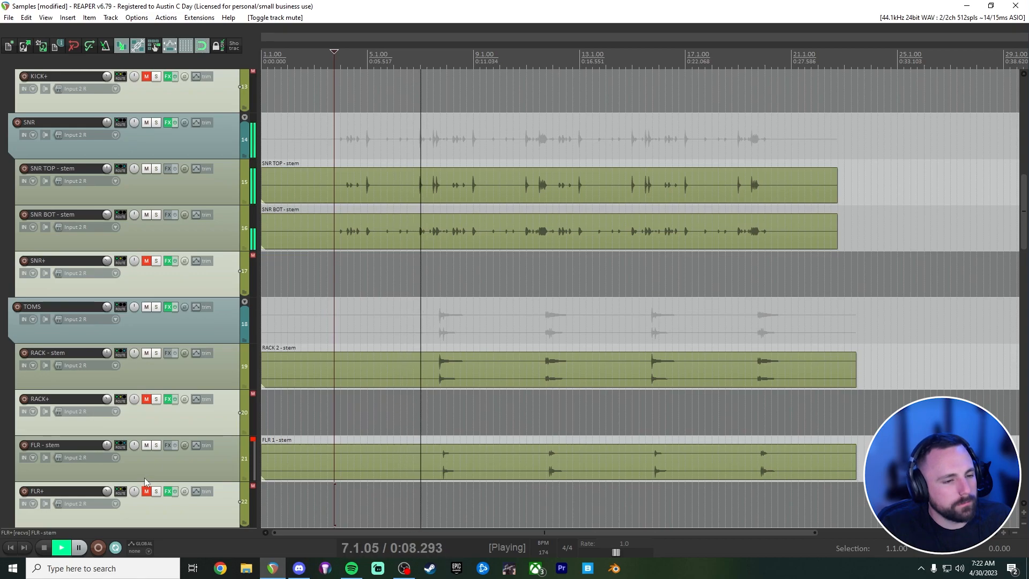
# Step: Unmute the four sample tracks together and replay the full kit from 3.4.00 for comparison, ending with playback stopped
pyautogui.click(147, 399)
pyautogui.press('space')
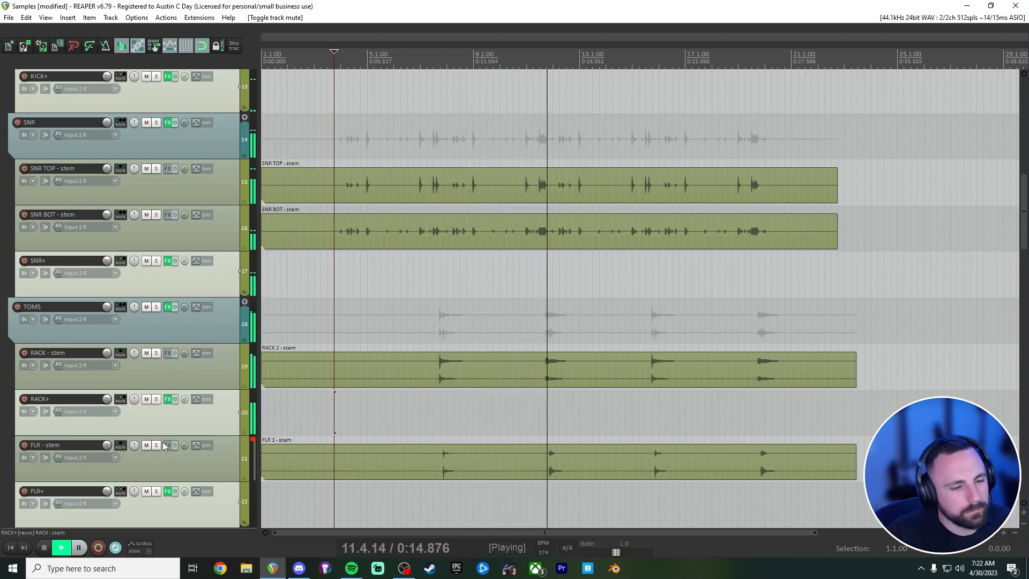
pyautogui.scroll(-3, 172, 404)
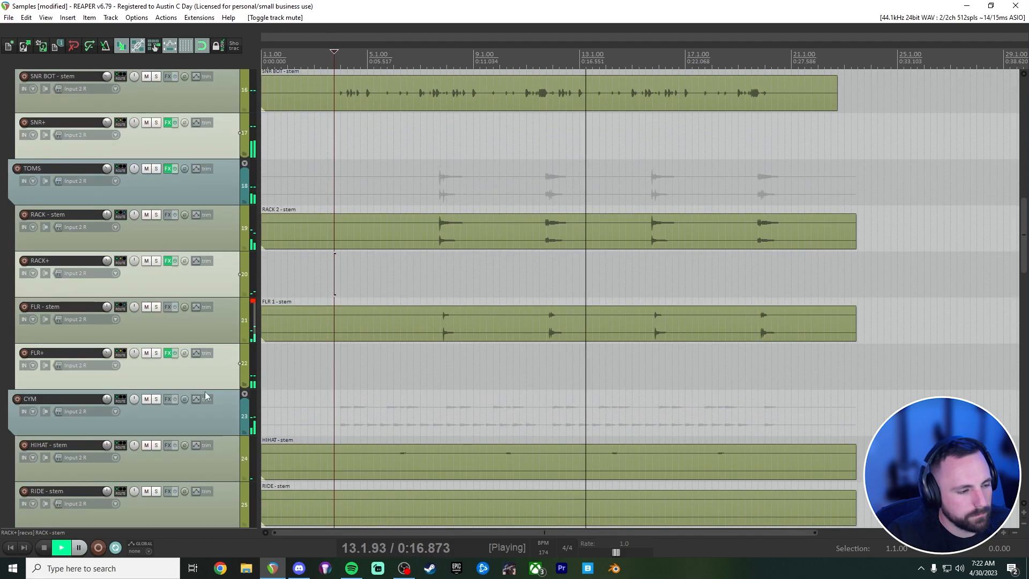
pyautogui.scroll(6, 204, 426)
pyautogui.press('space')
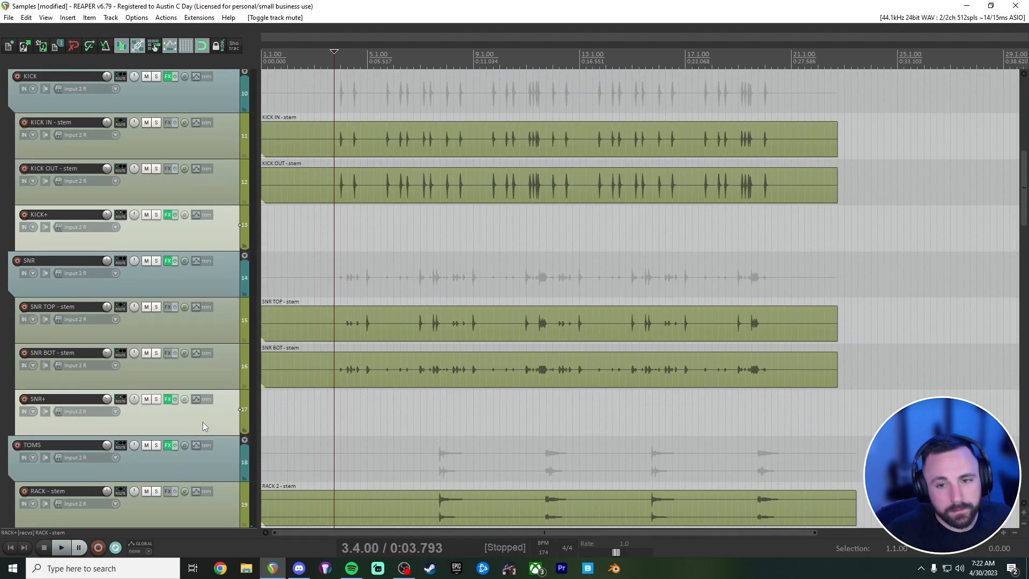